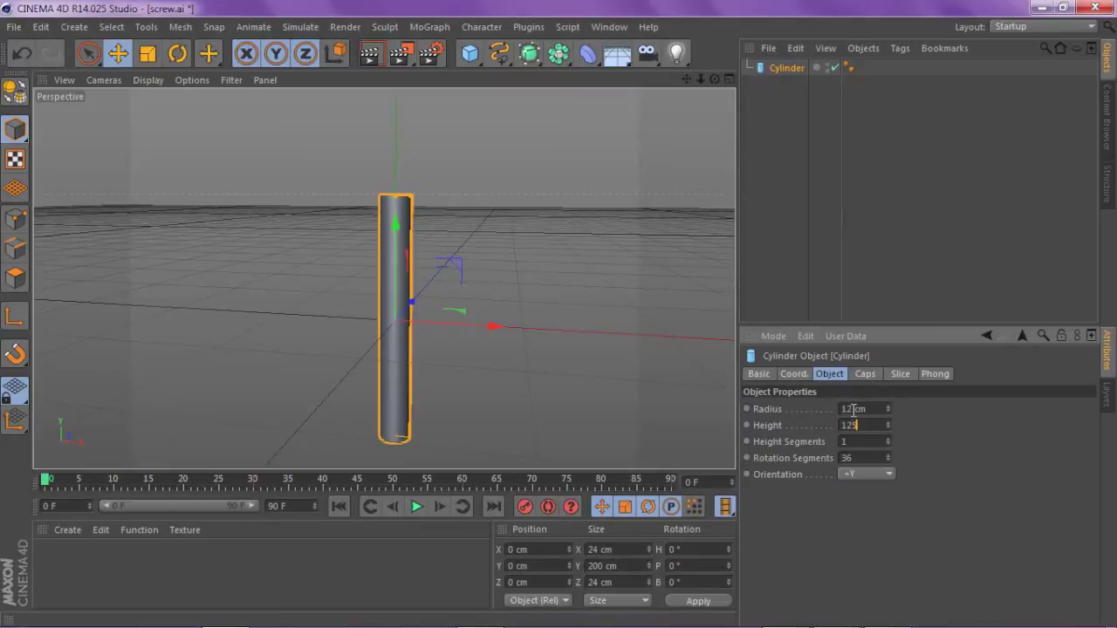
Add an Oil Tank primitive around the cylinder and set its radius to 30 cm
scroll(407, 399, "up", 3)
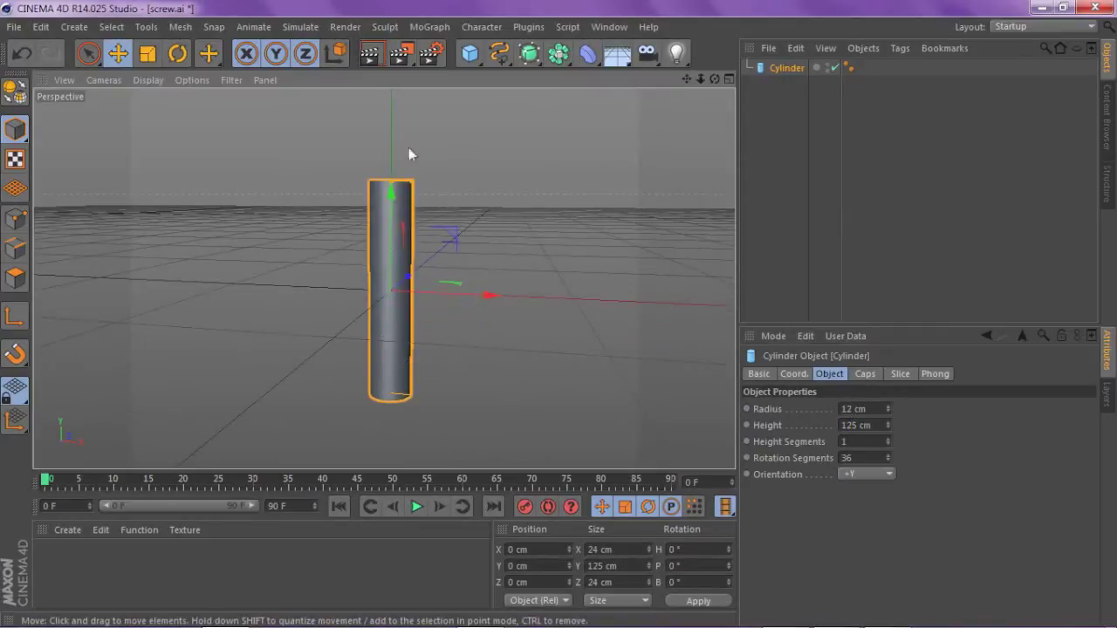
left_click_drag(688, 80, 370, 276)
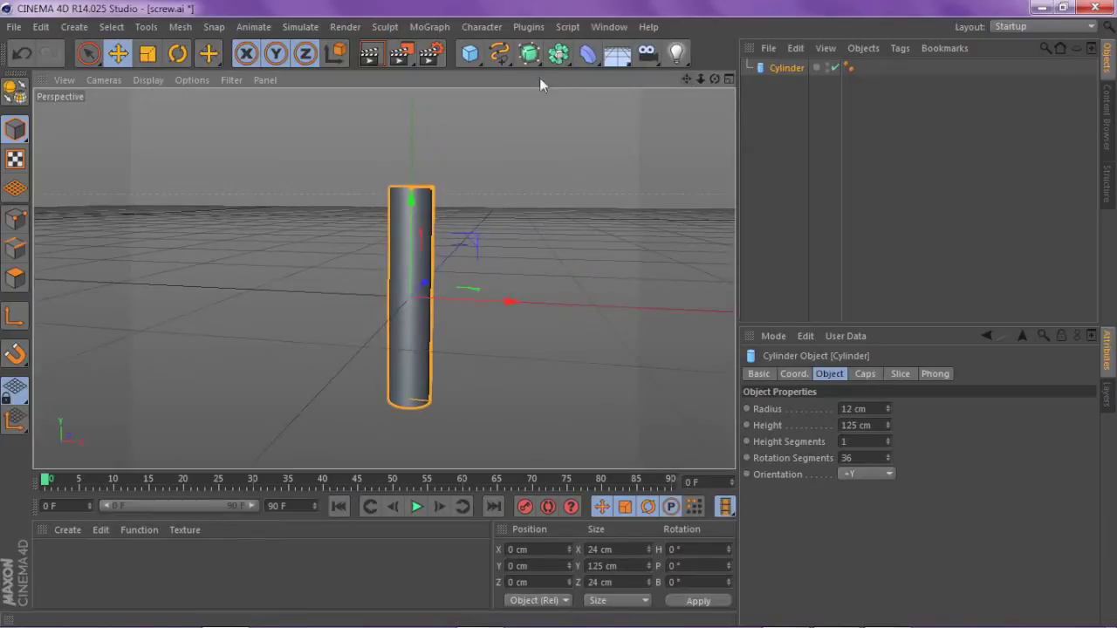
left_click(472, 54)
left_click(695, 135)
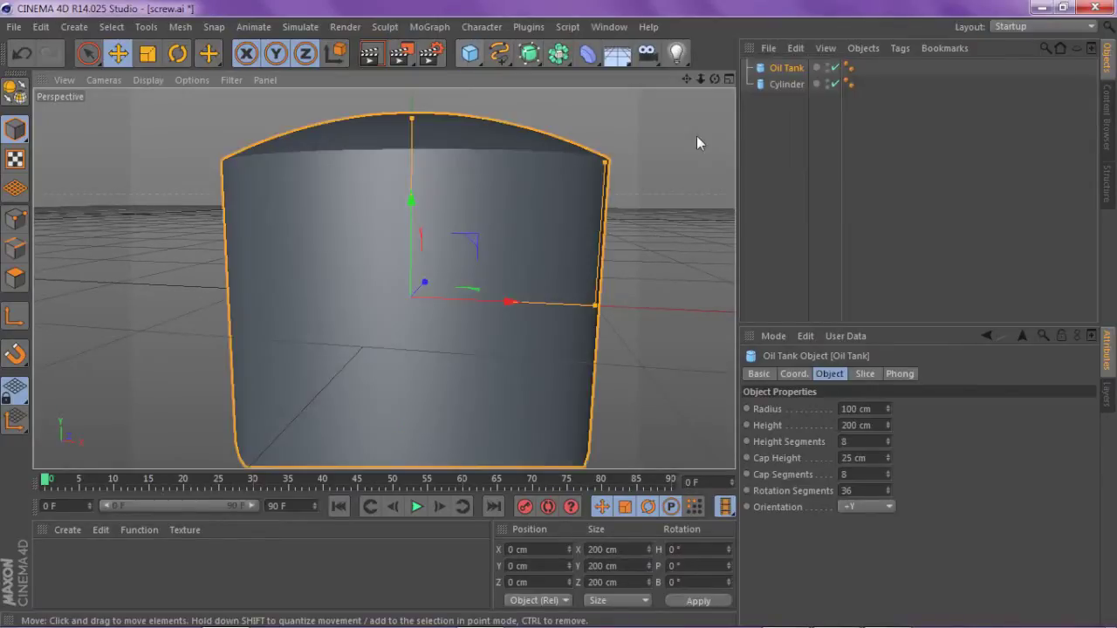
left_click(785, 410)
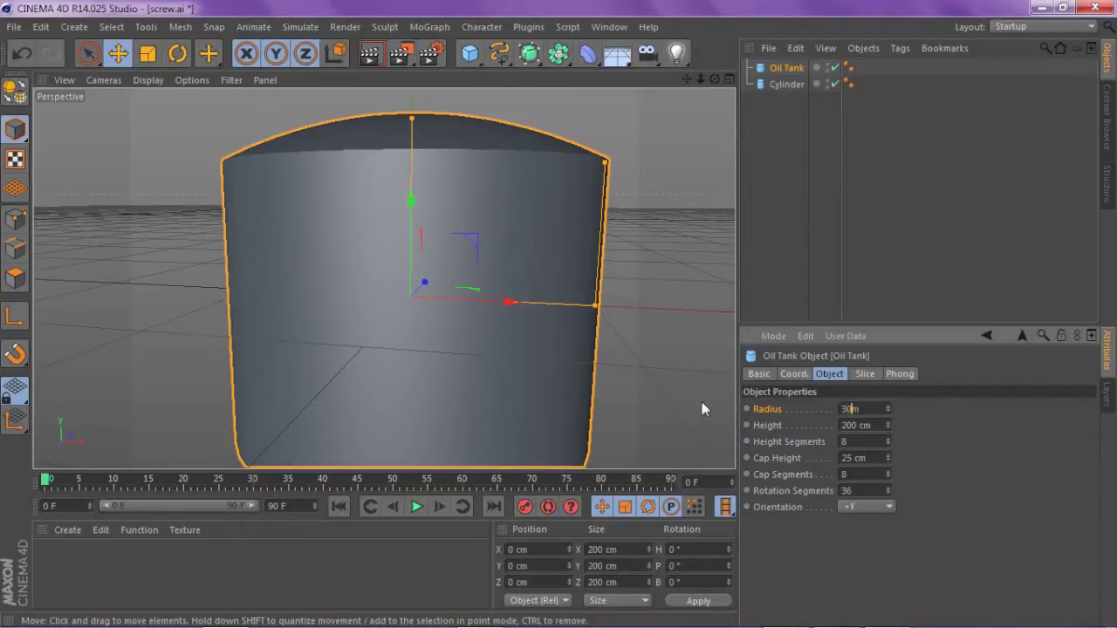
key("Return")
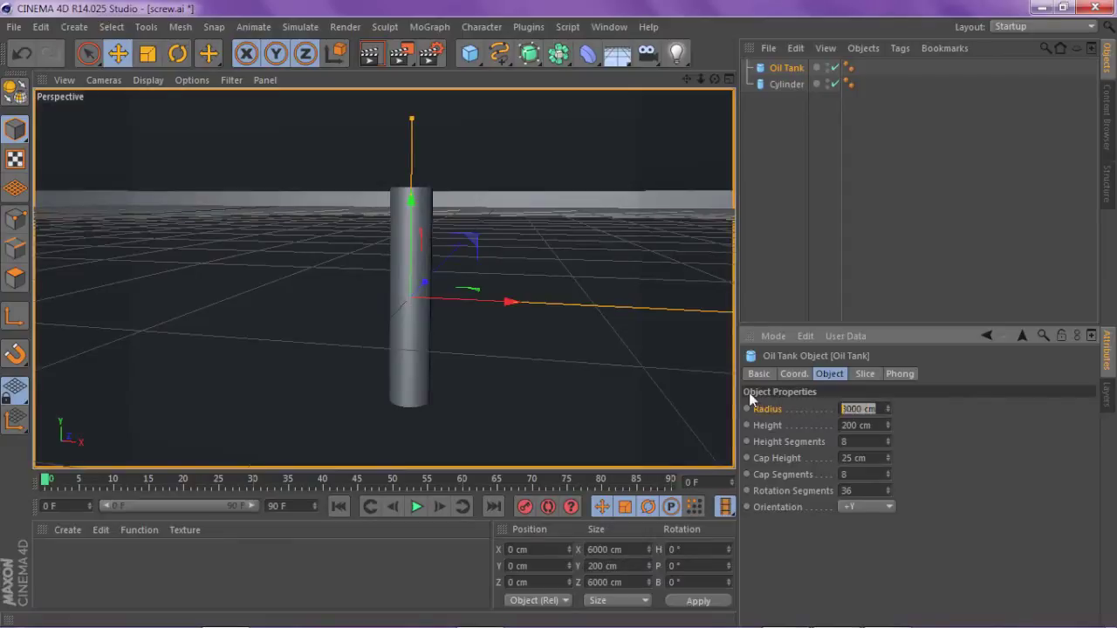
type("30")
key("Return")
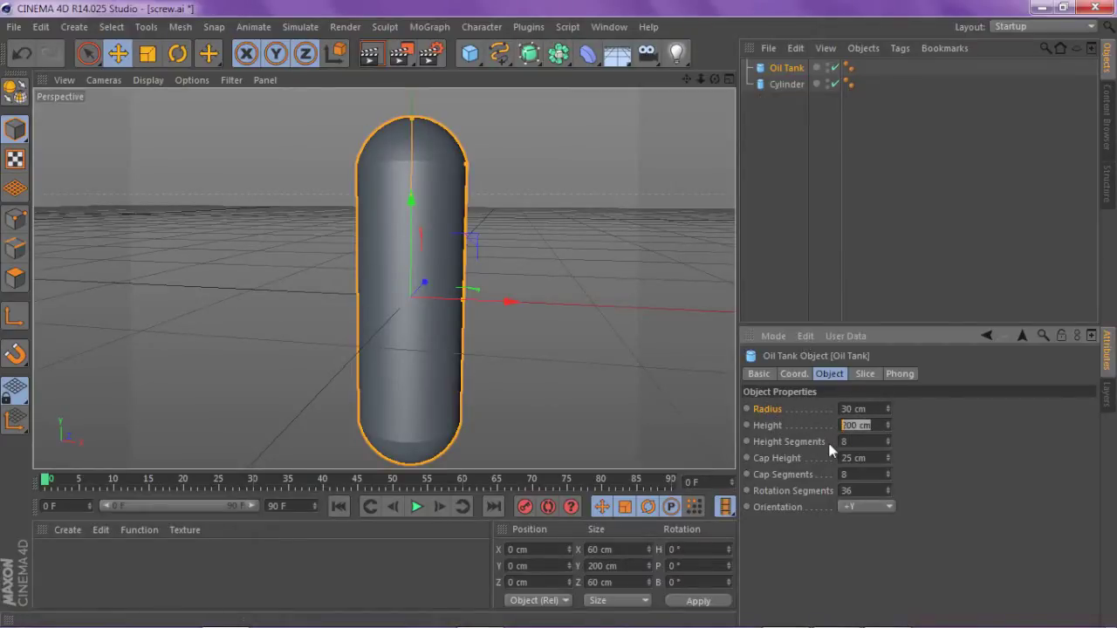
Set the oil tank's height to 20 cm and its cap height to 6 cm
type("20")
key("Return")
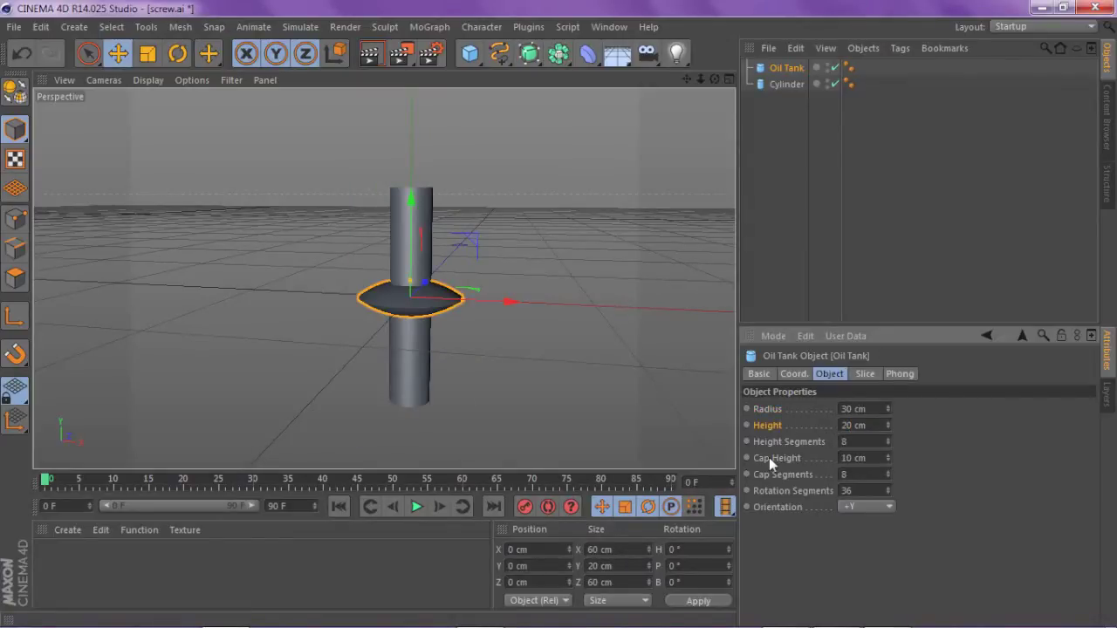
left_click_drag(867, 459, 807, 453)
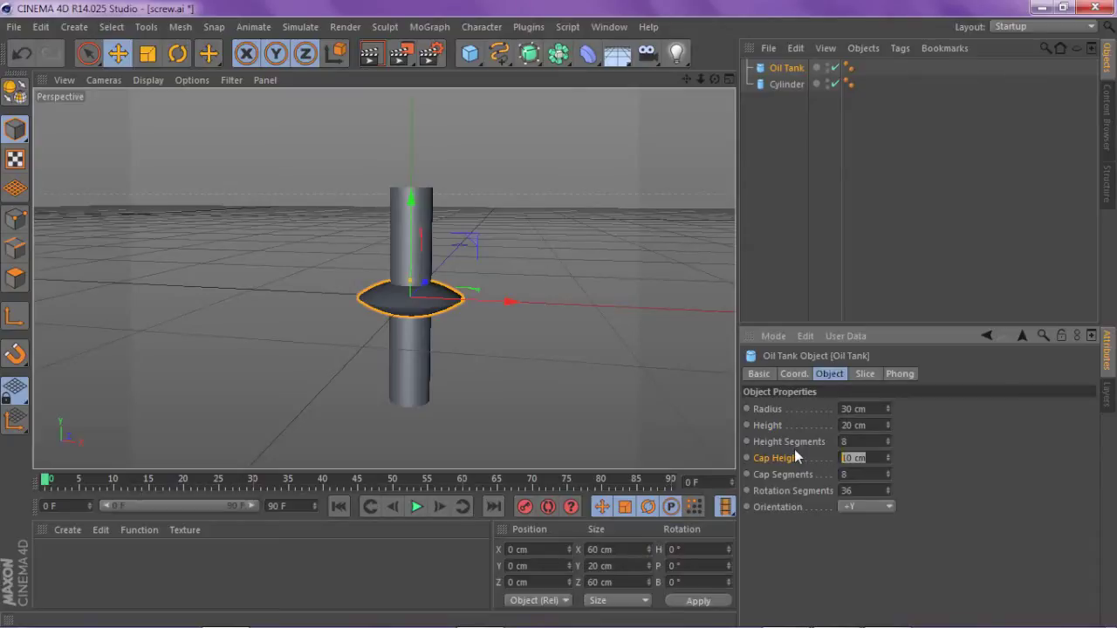
type("6")
key("Return")
Move the oil tank up along Y to about 74.6 cm so it sits just above the cylinder's top
left_click_drag(412, 214, 440, 233)
scroll(420, 268, "up", 4)
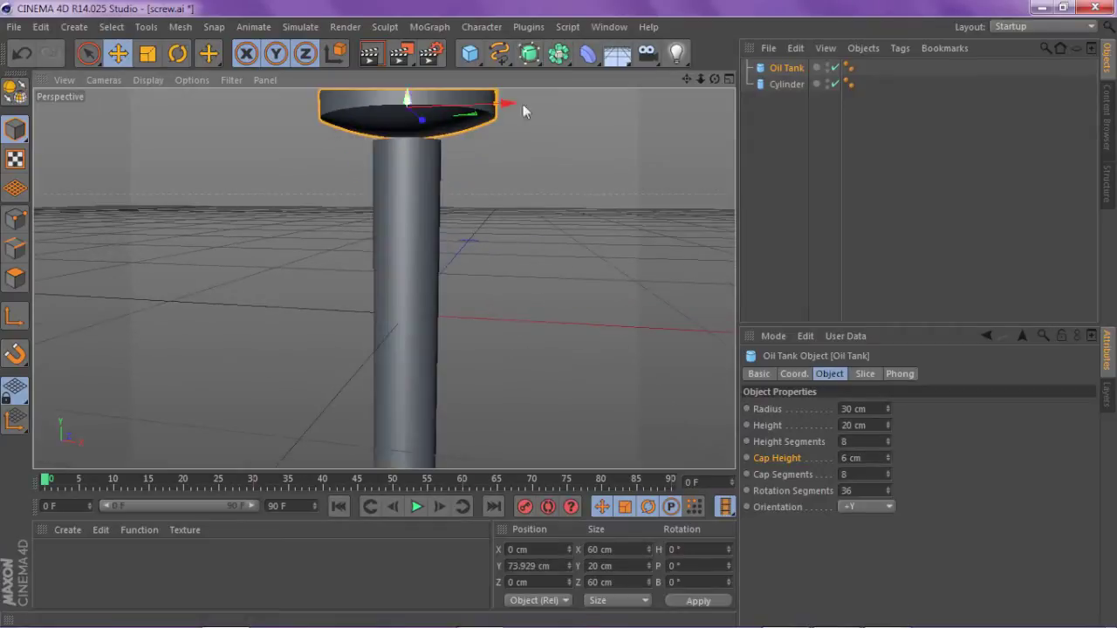
scroll(384, 279, "down", 4)
mouse_move(401, 118)
left_mouse_down()
mouse_move(398, 279)
mouse_move(397, 129)
left_mouse_up()
scroll(398, 129, "up", 5)
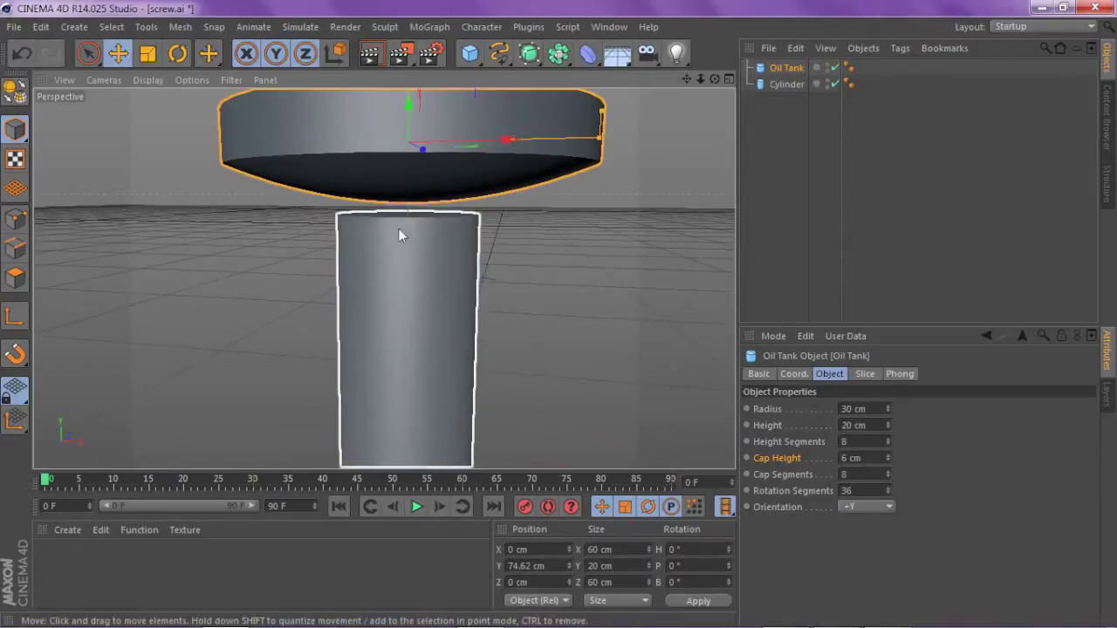
left_click_drag(714, 79, 623, 117)
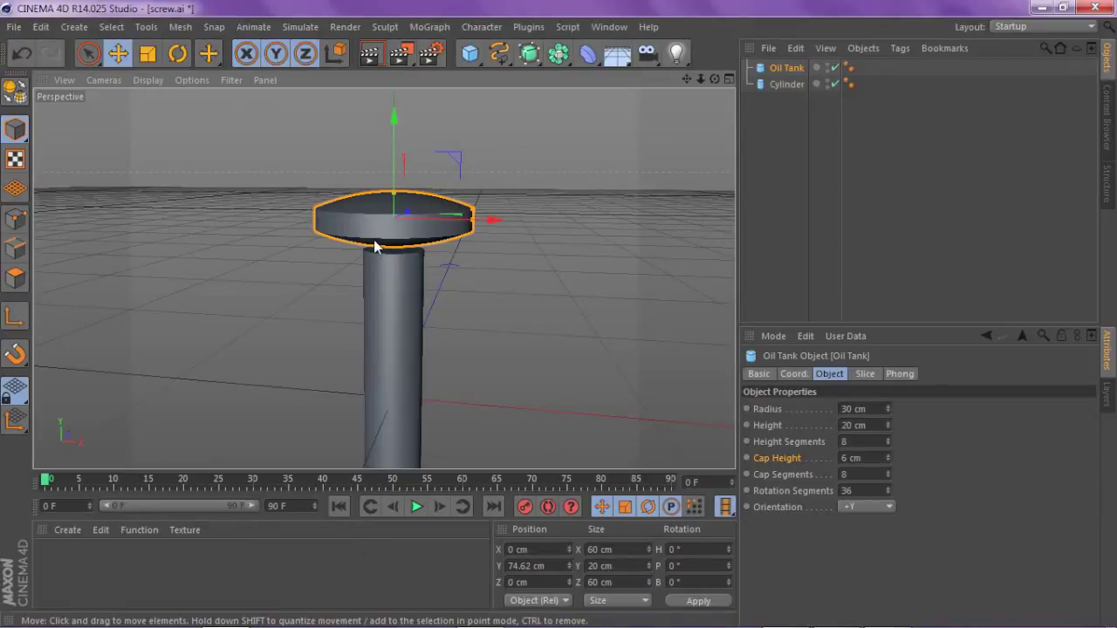
Try to move the cylinder up along Y to about 15 cm so it meets the oil tank
left_click(785, 83)
left_click_drag(399, 326, 392, 292)
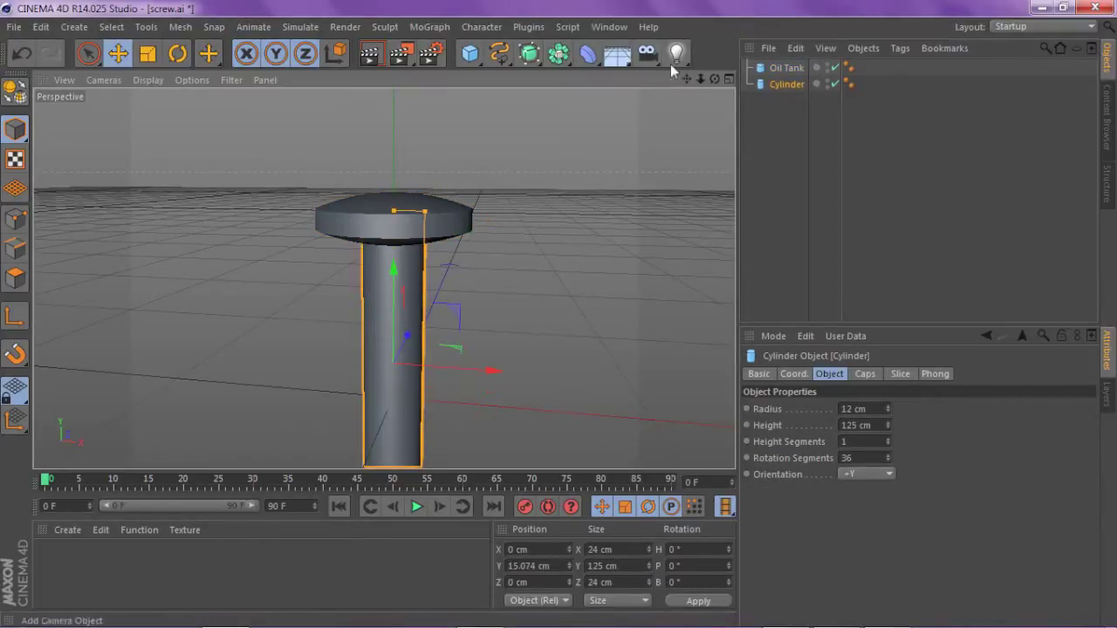
mouse_move(715, 79)
left_mouse_down()
mouse_move(742, 139)
mouse_move(717, 79)
left_mouse_up()
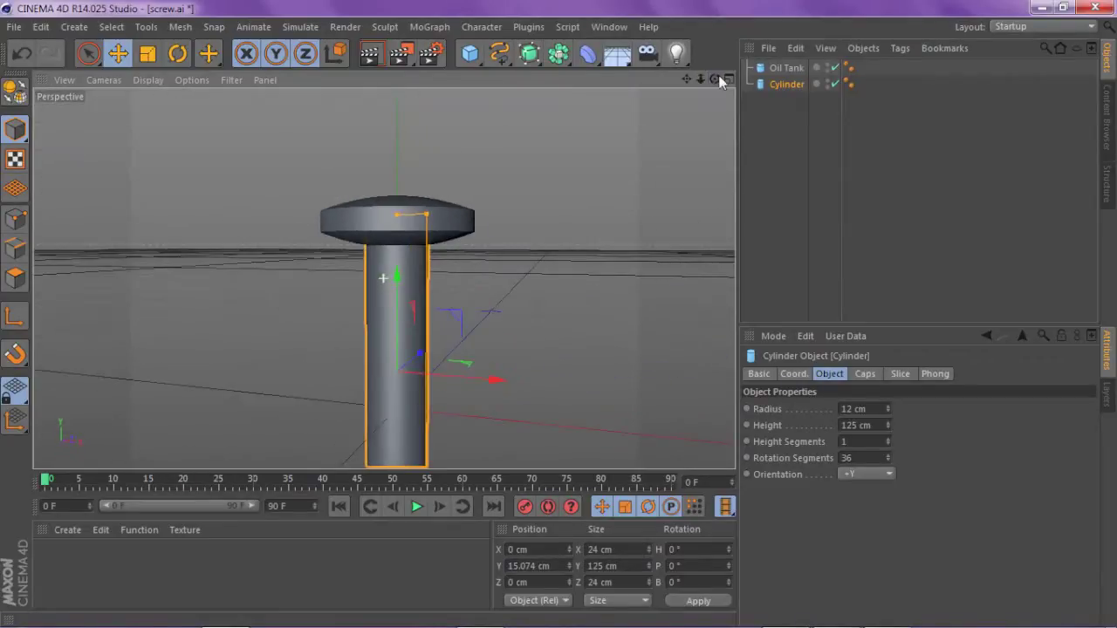
scroll(499, 203, "up", 4)
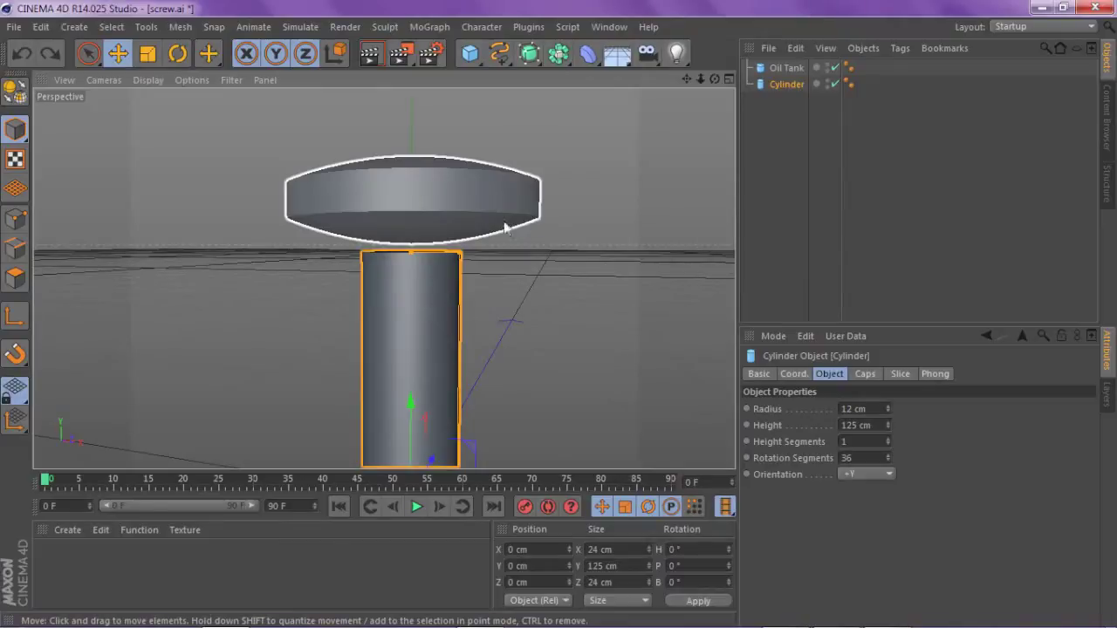
Make both the oil tank and the cylinder editable
left_click(785, 67, "ctrl")
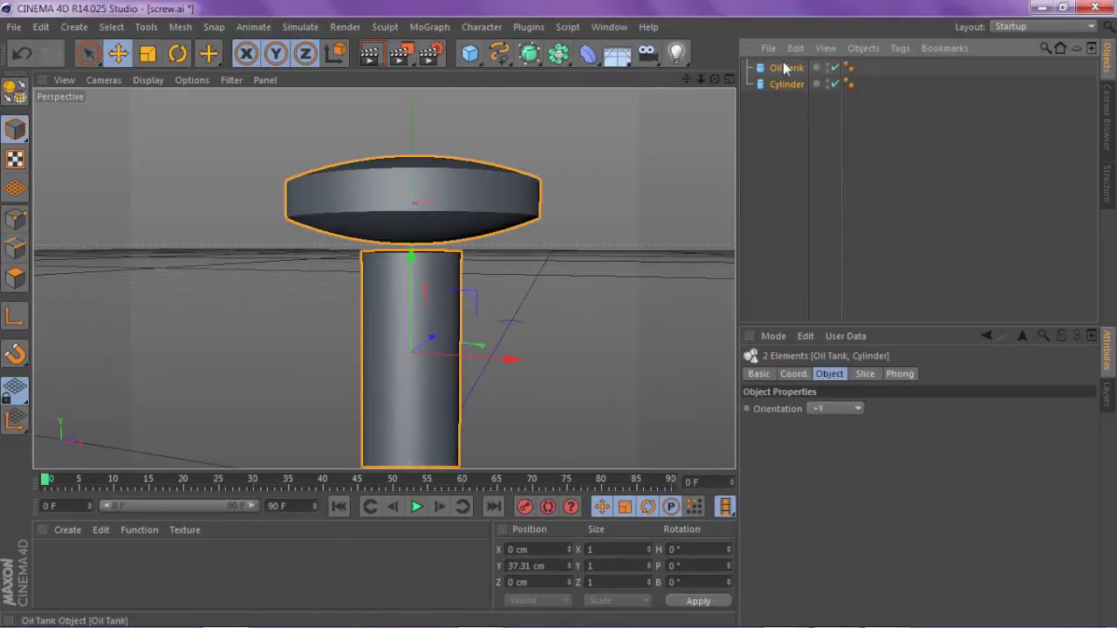
right_click(785, 67)
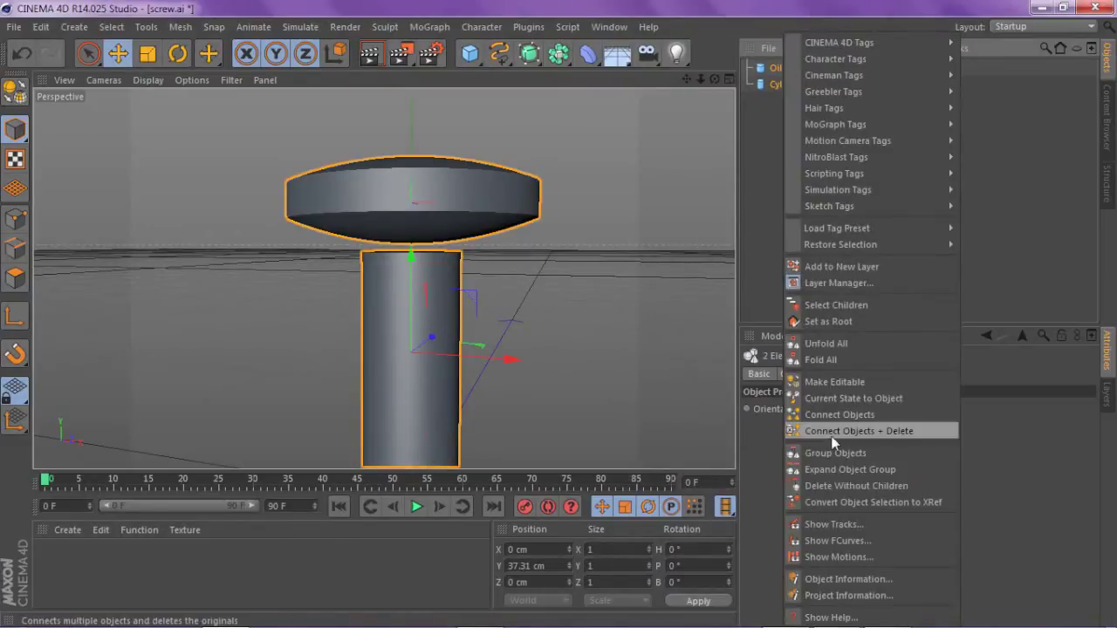
left_click(834, 383)
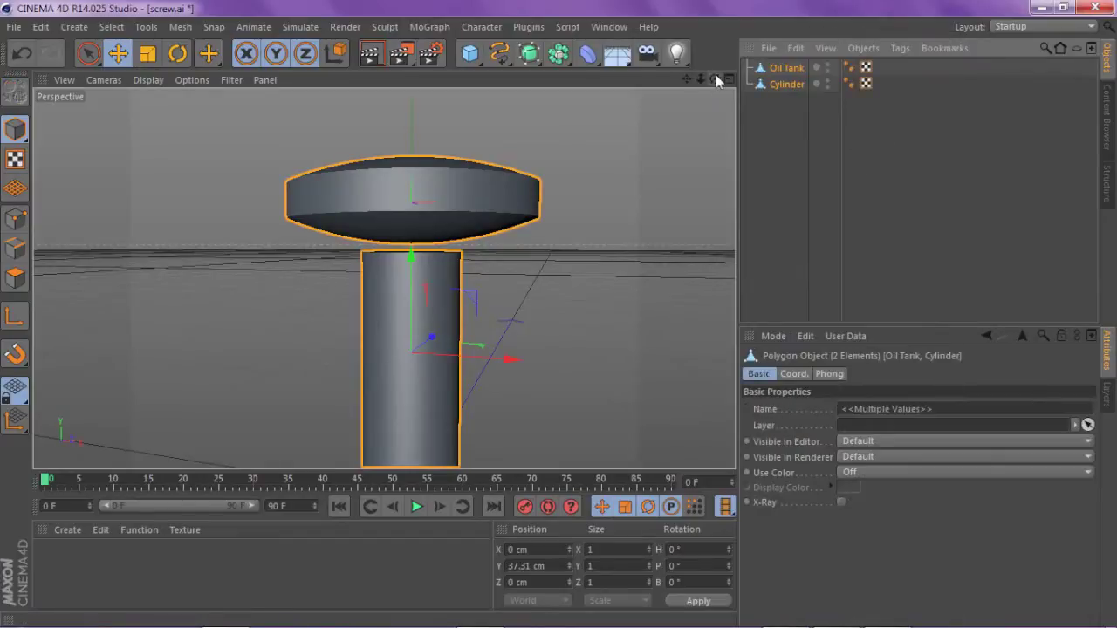
Select the polygons of the cylinder's top cap with Loop Selection in polygon mode and delete them
left_click(14, 281)
scroll(427, 279, "up", 3)
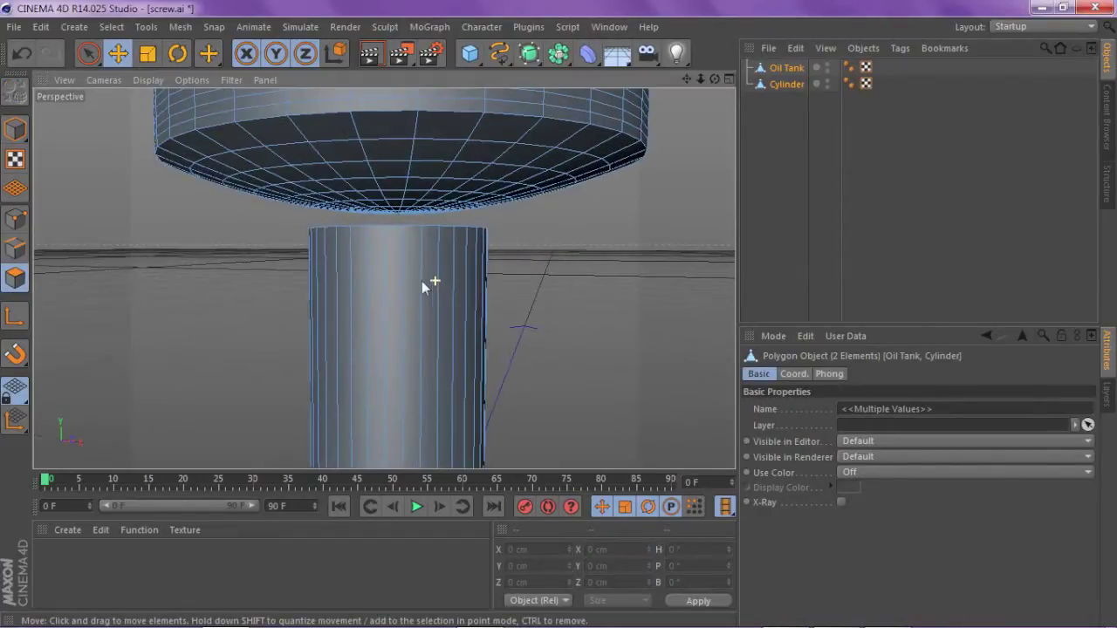
left_click(375, 301)
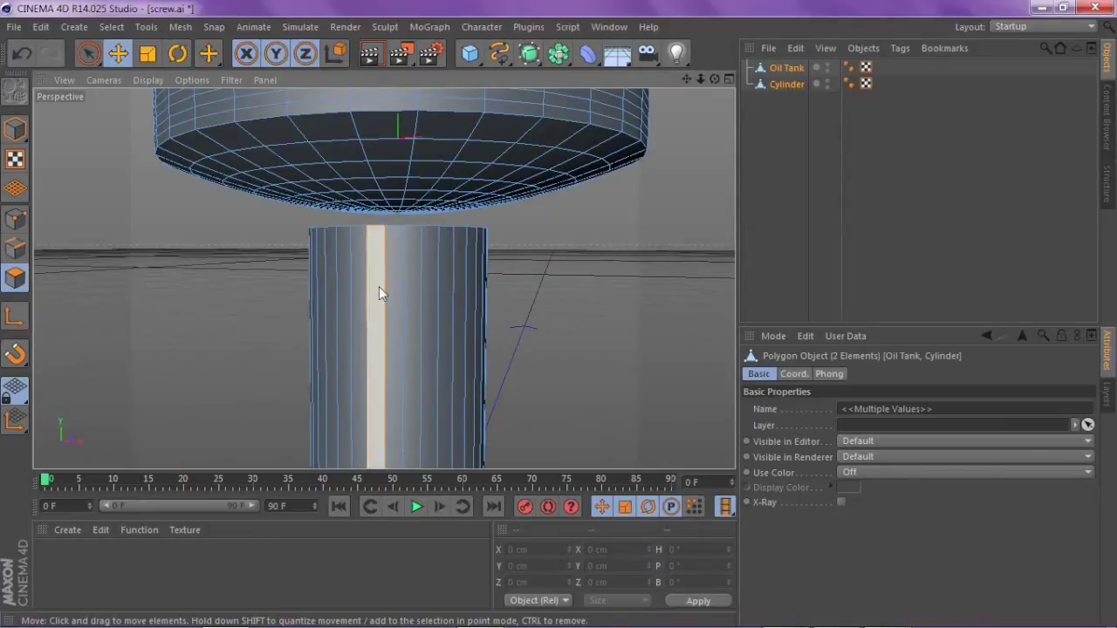
key("u")
key("l")
left_click(393, 274)
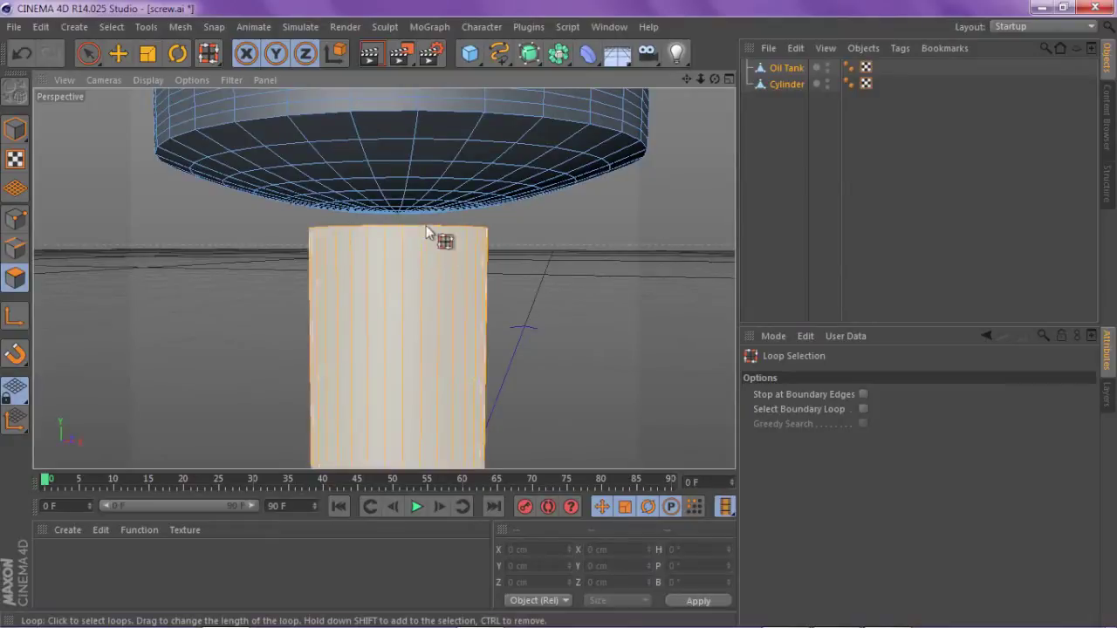
left_click(415, 185)
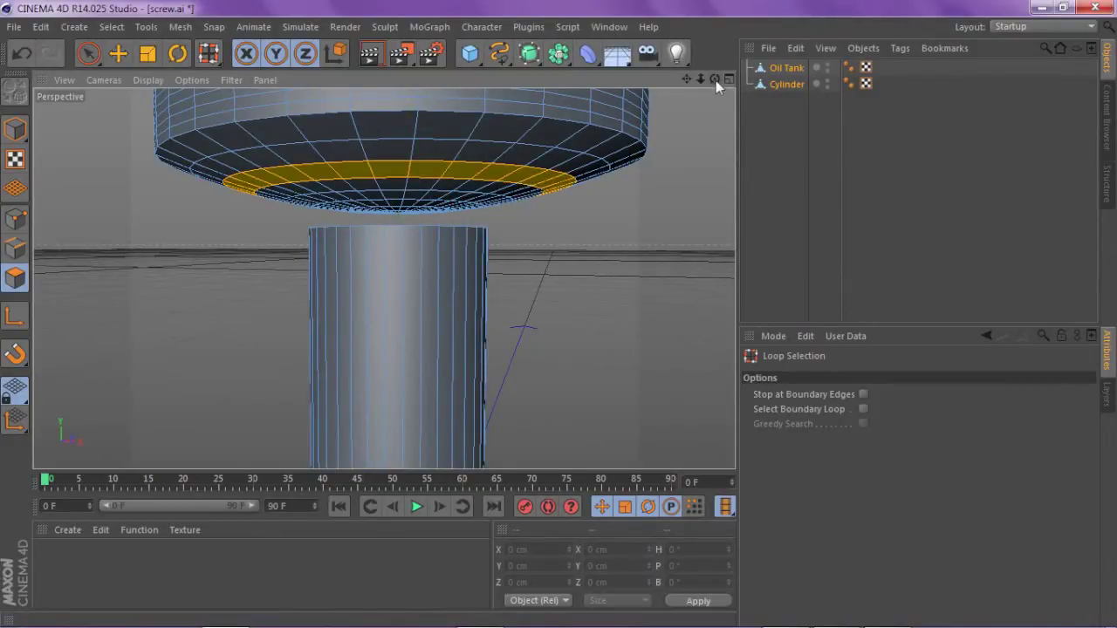
left_click_drag(697, 80, 715, 107)
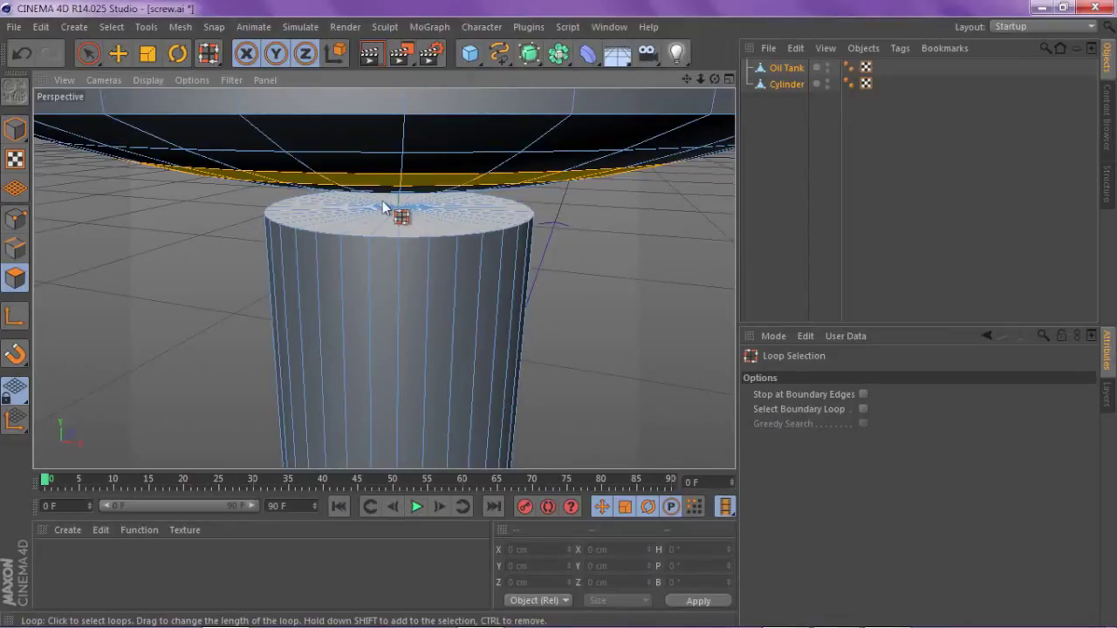
left_click(387, 224)
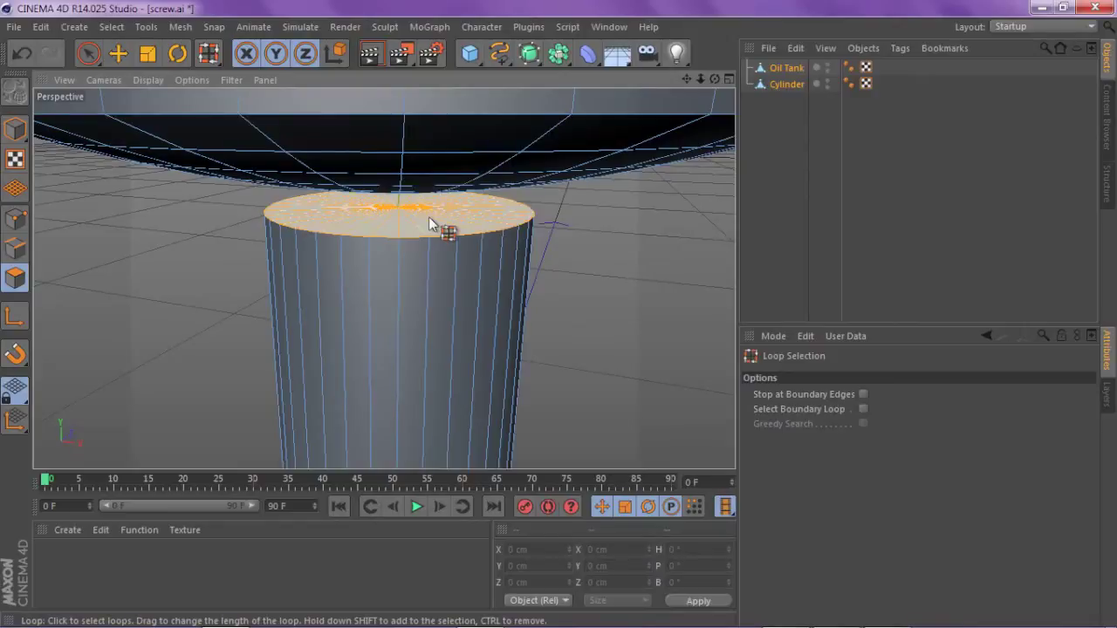
key("Delete")
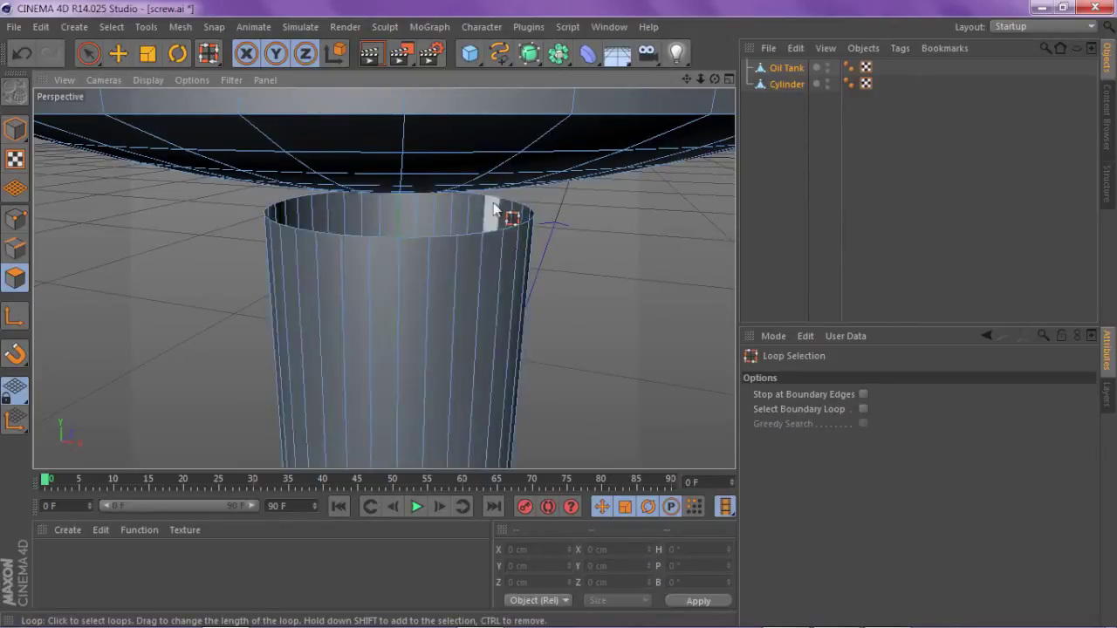
Loop-select the four innermost polygon rings on the oil tank's underside and delete them to open a hole above the cylinder
scroll(506, 215, "up", 4)
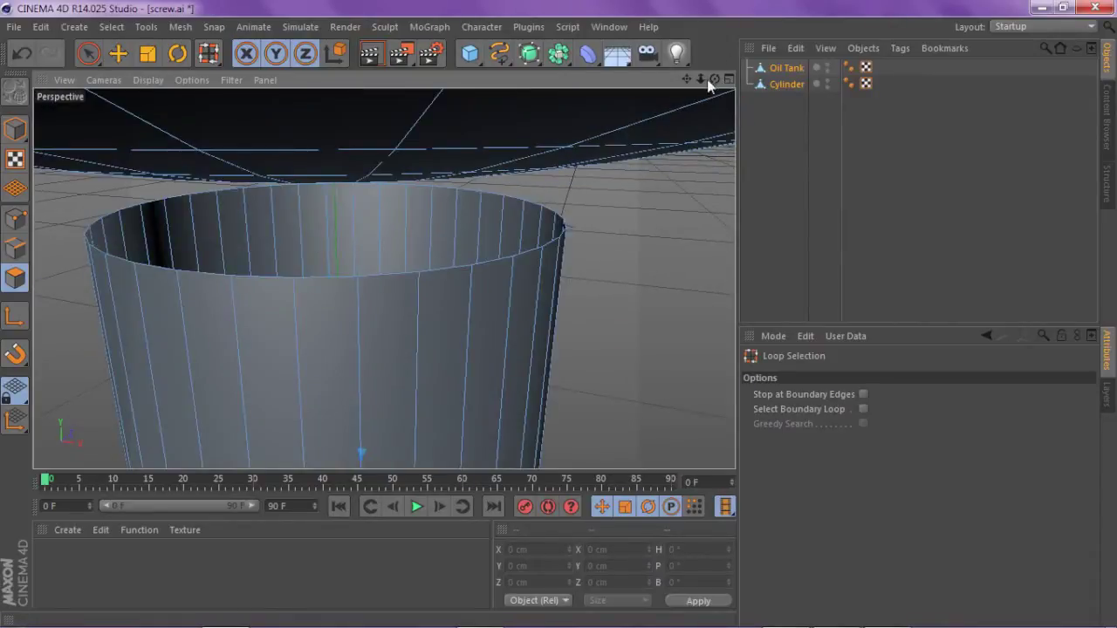
mouse_move(714, 79)
left_mouse_down()
mouse_move(714, 94)
mouse_move(724, 88)
left_mouse_up()
left_click(332, 262)
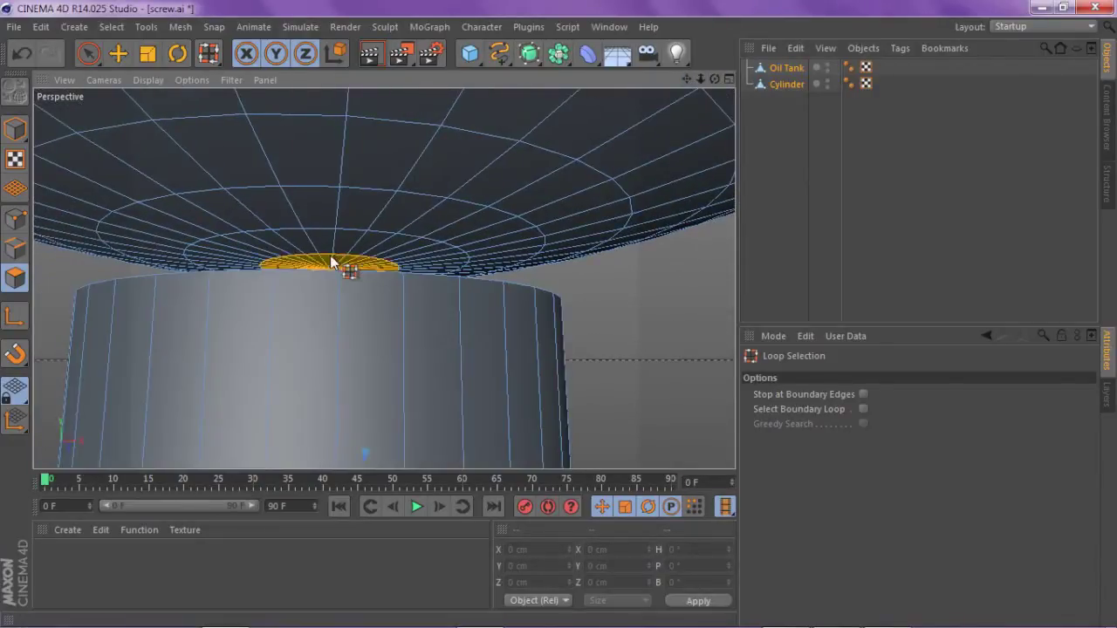
left_click(361, 249, "shift")
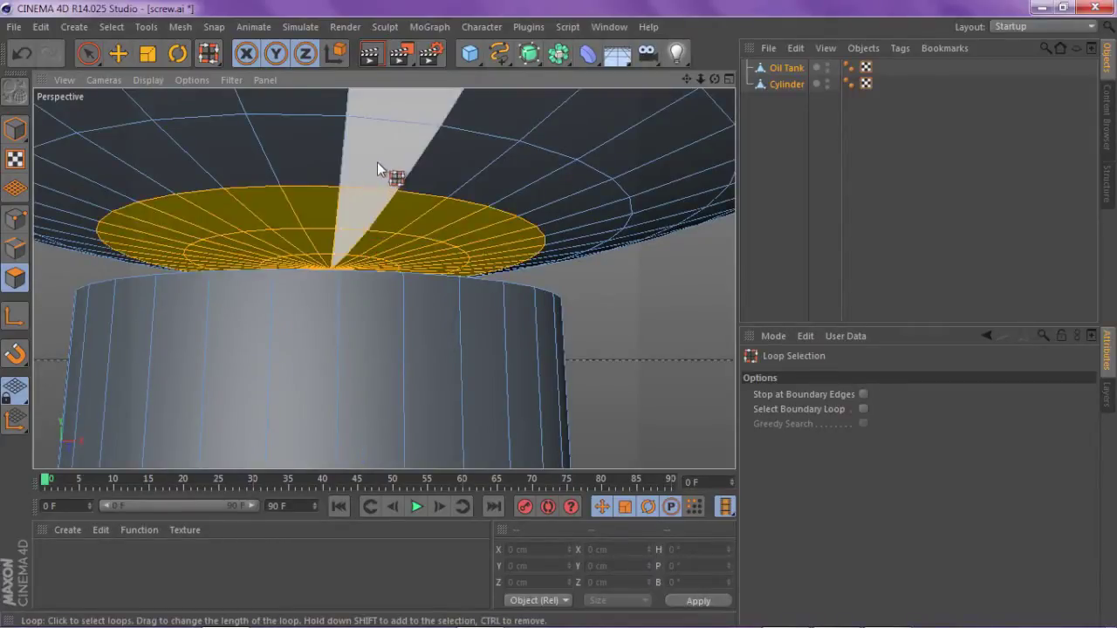
left_click(390, 162, "shift")
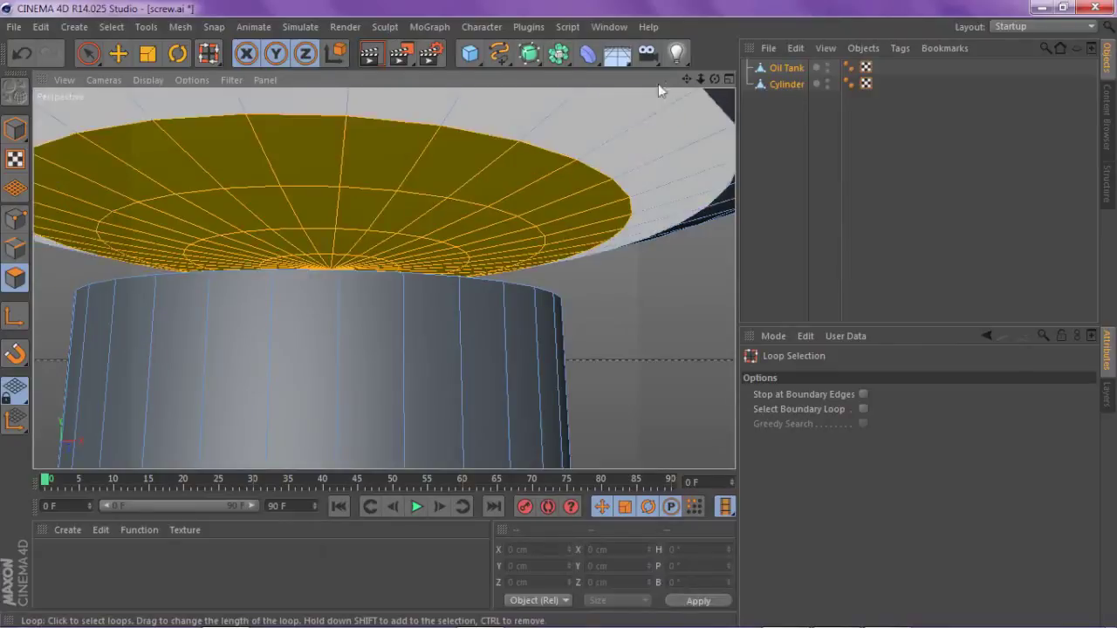
left_click_drag(700, 79, 611, 87)
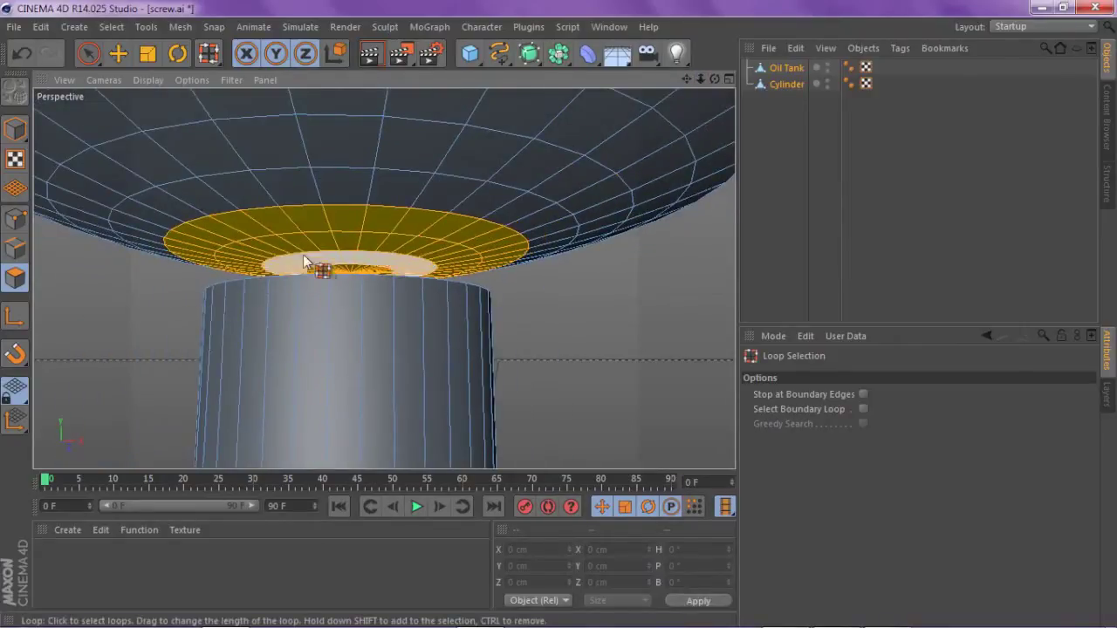
left_click(341, 231, "shift")
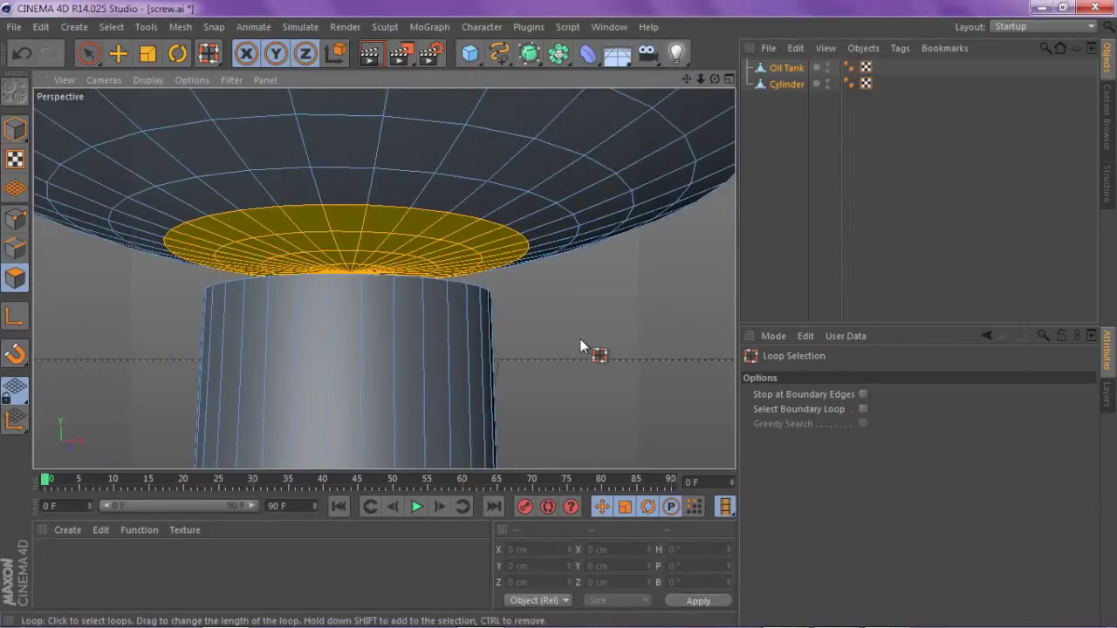
key("Delete")
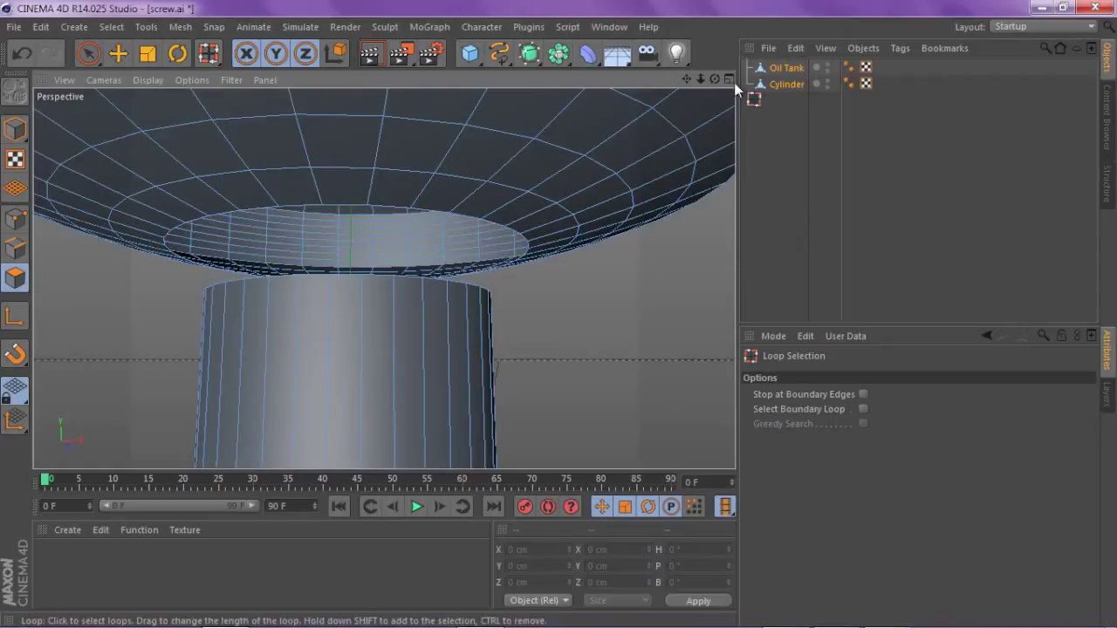
Loop-select the points around the cylinder's open top rim in point mode
left_click_drag(714, 80, 713, 142)
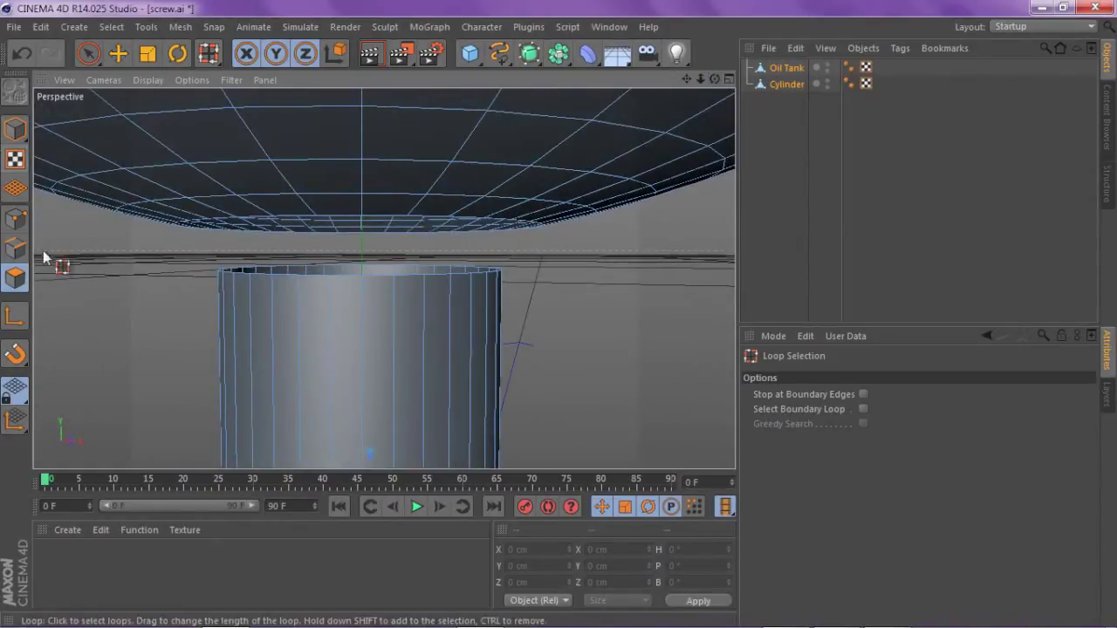
left_click(15, 219)
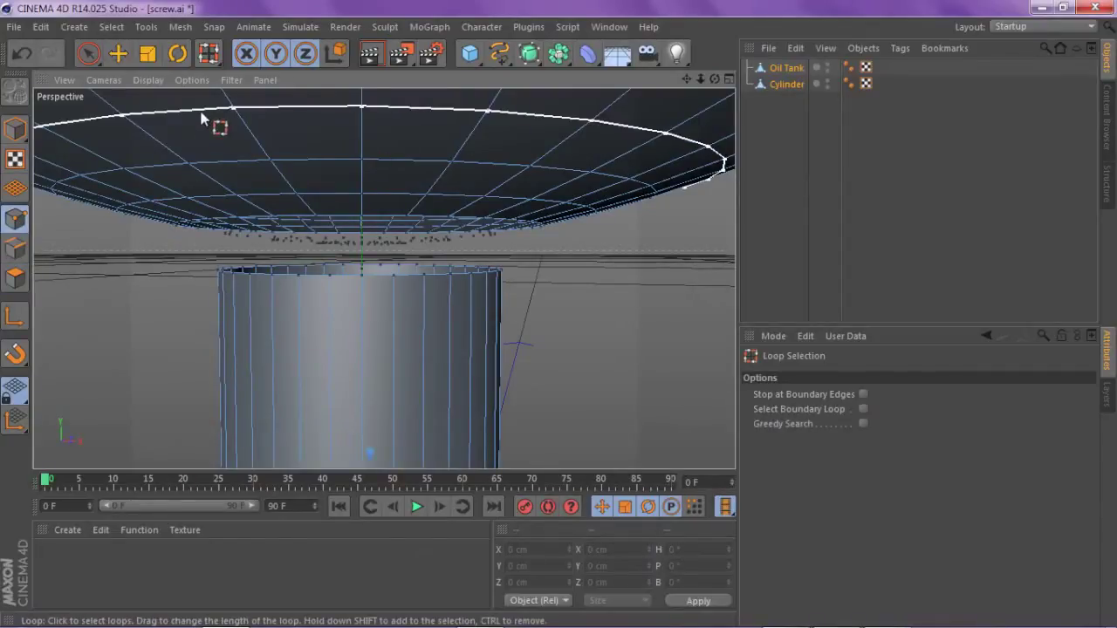
scroll(306, 283, "up", 2)
scroll(330, 268, "up", 2)
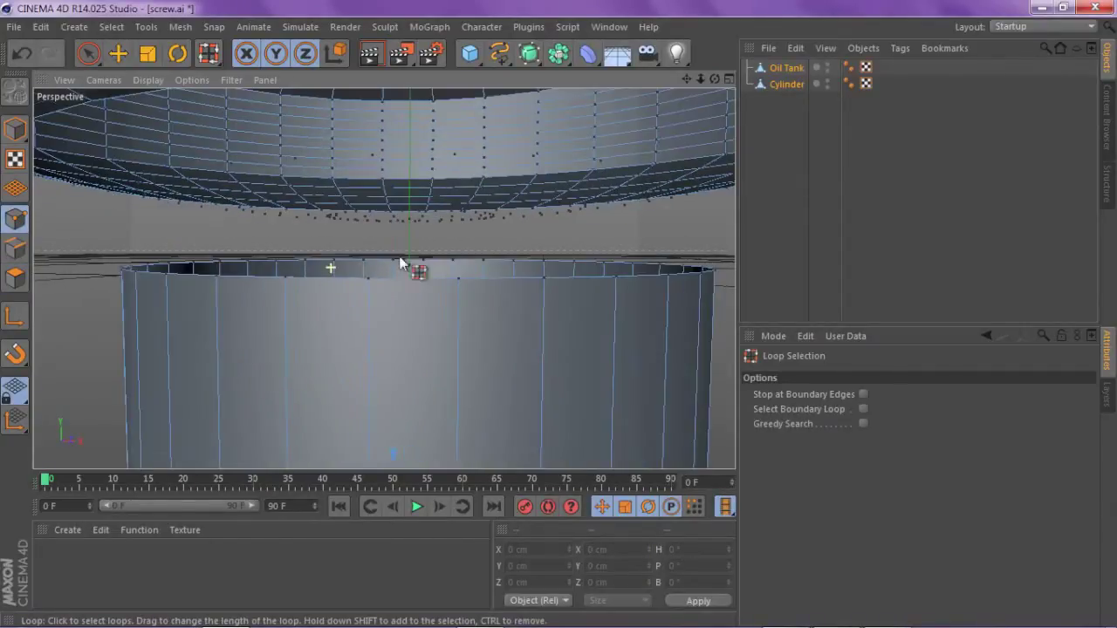
left_click_drag(701, 80, 671, 88)
scroll(384, 278, "down", 4)
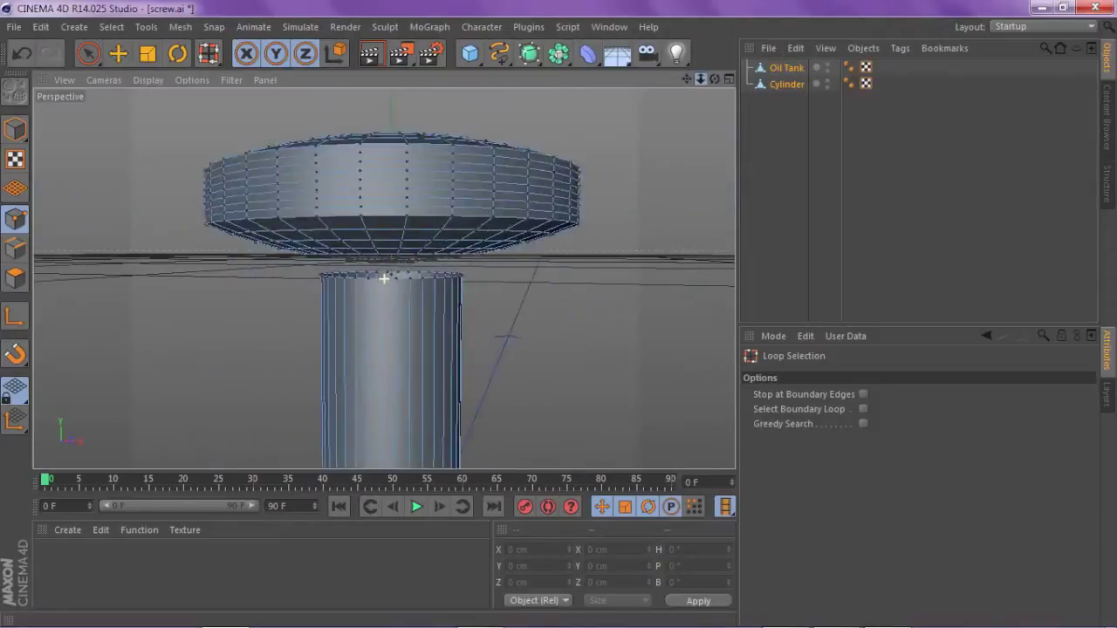
scroll(387, 274, "up", 3)
left_click(485, 284)
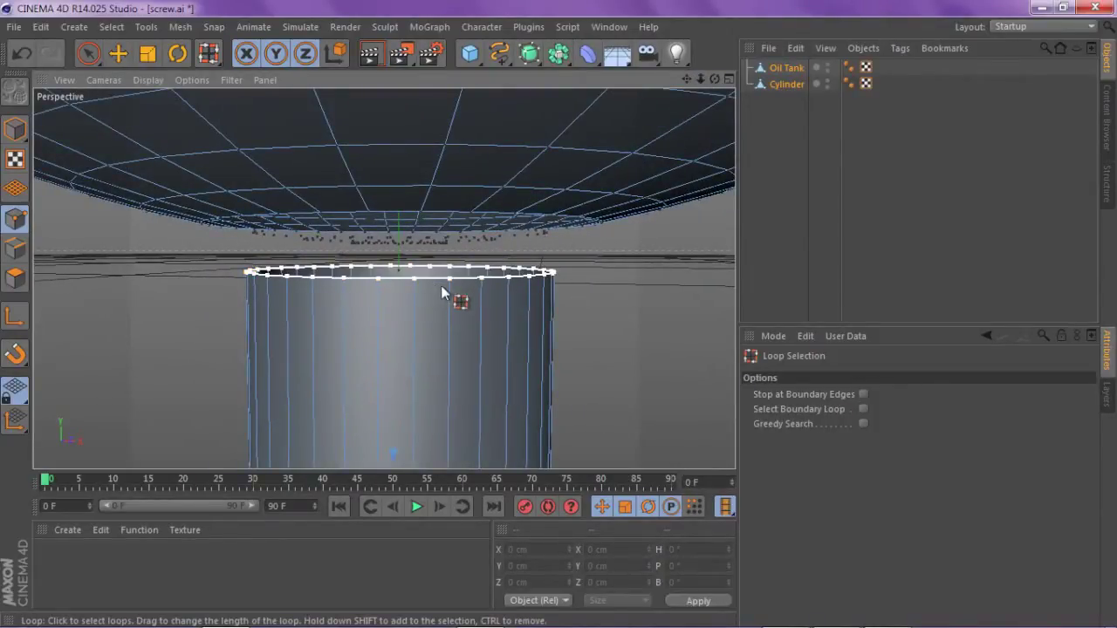
Loop-select the points around the hole in the oil tank's underside together with the cylinder's rim, and activate Stitch and Sew
left_click_drag(701, 79, 719, 79)
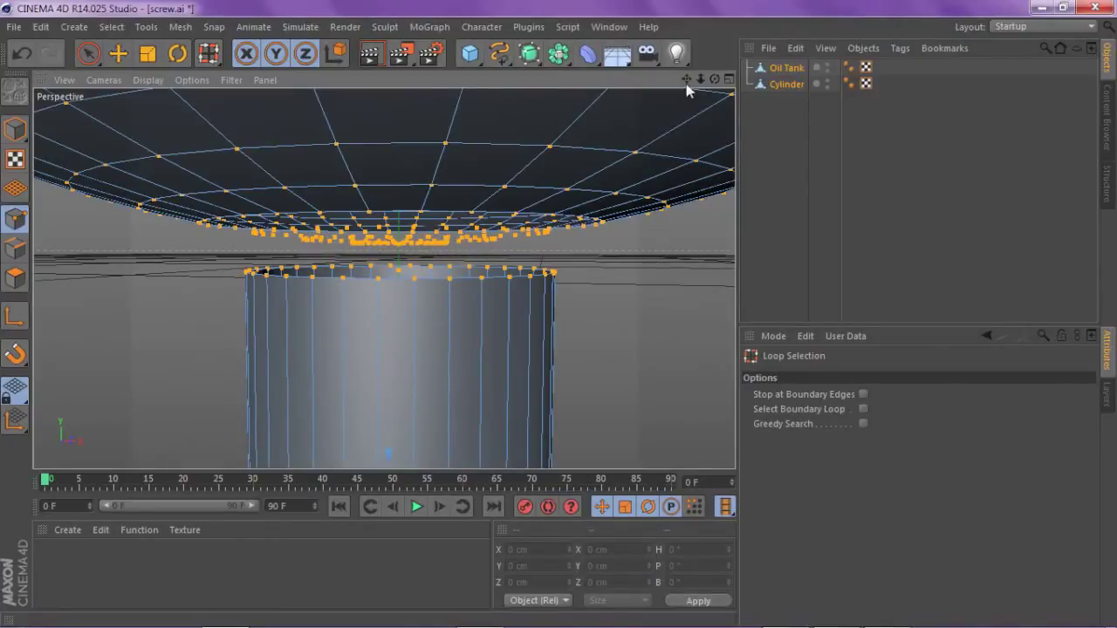
left_click_drag(713, 80, 714, 83)
right_click(686, 200)
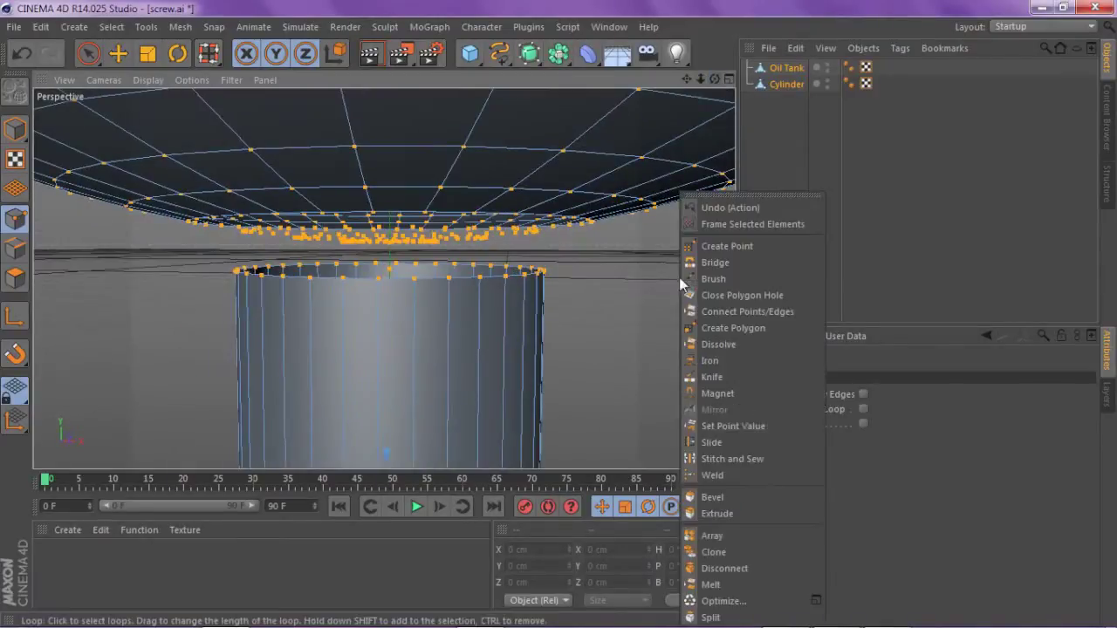
left_click(469, 227)
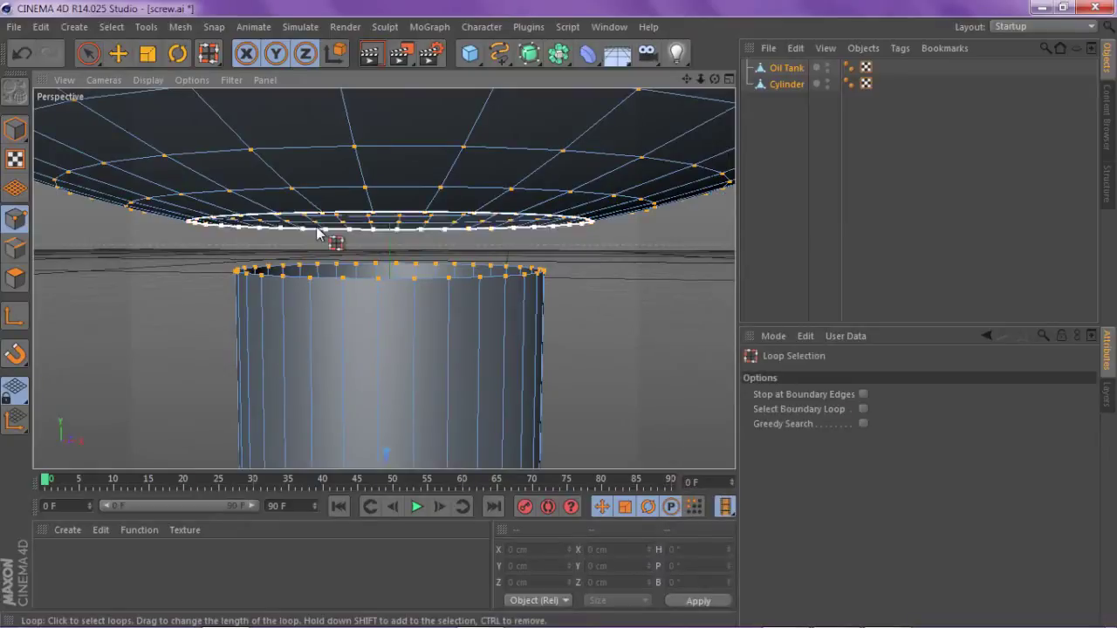
scroll(321, 234, "up", 3)
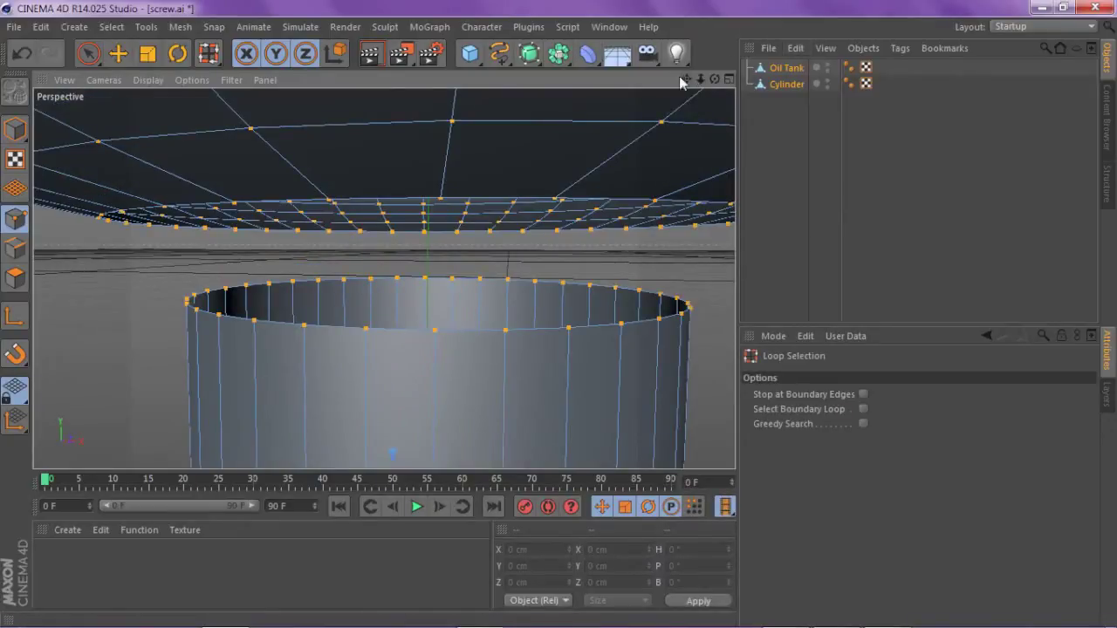
left_click(514, 331)
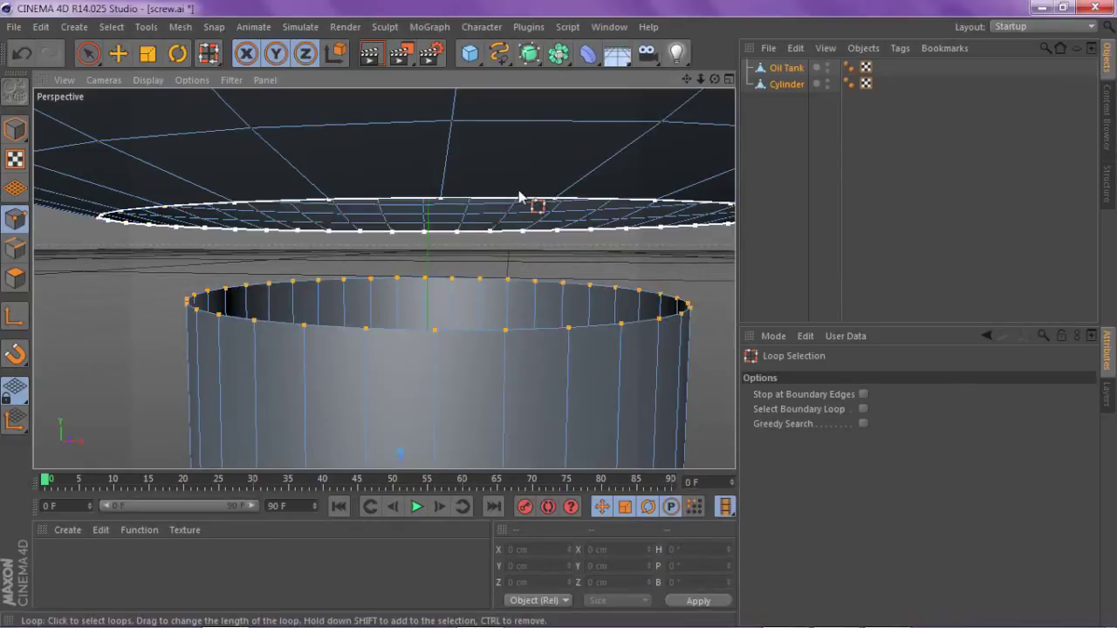
left_click_drag(687, 79, 543, 79)
left_click_drag(384, 278, 648, 210)
right_click(654, 260)
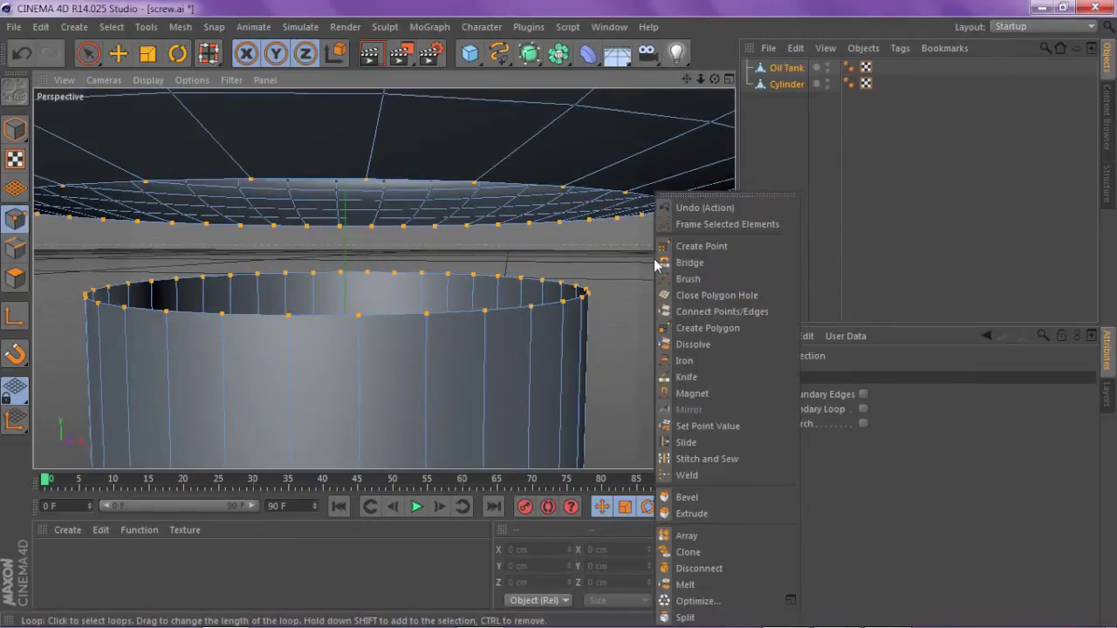
left_click(725, 458)
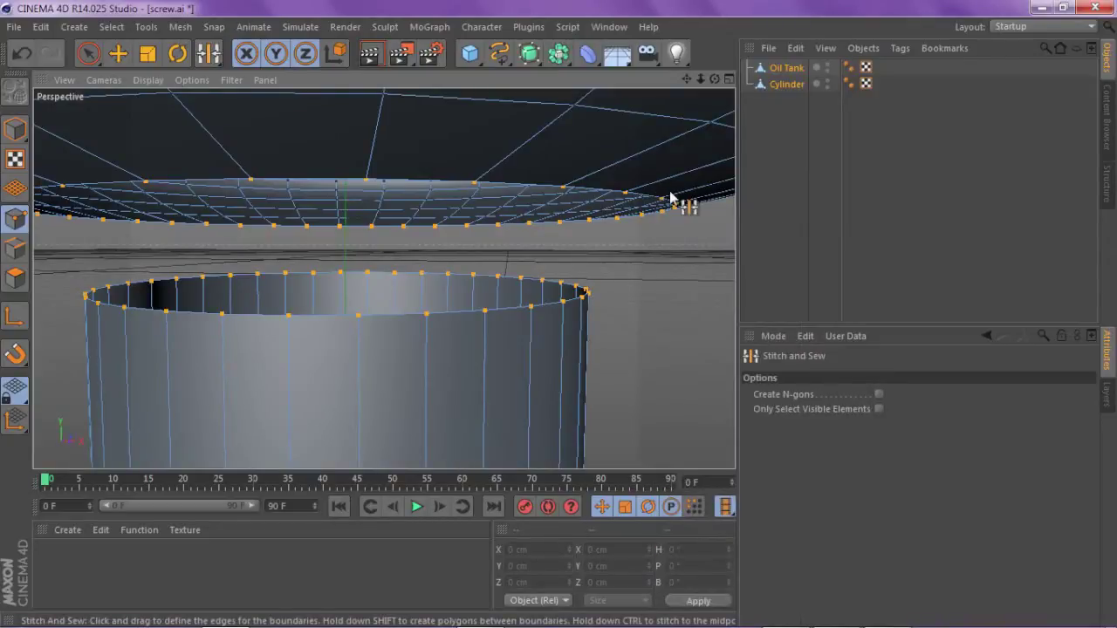
left_click_drag(701, 87, 583, 159)
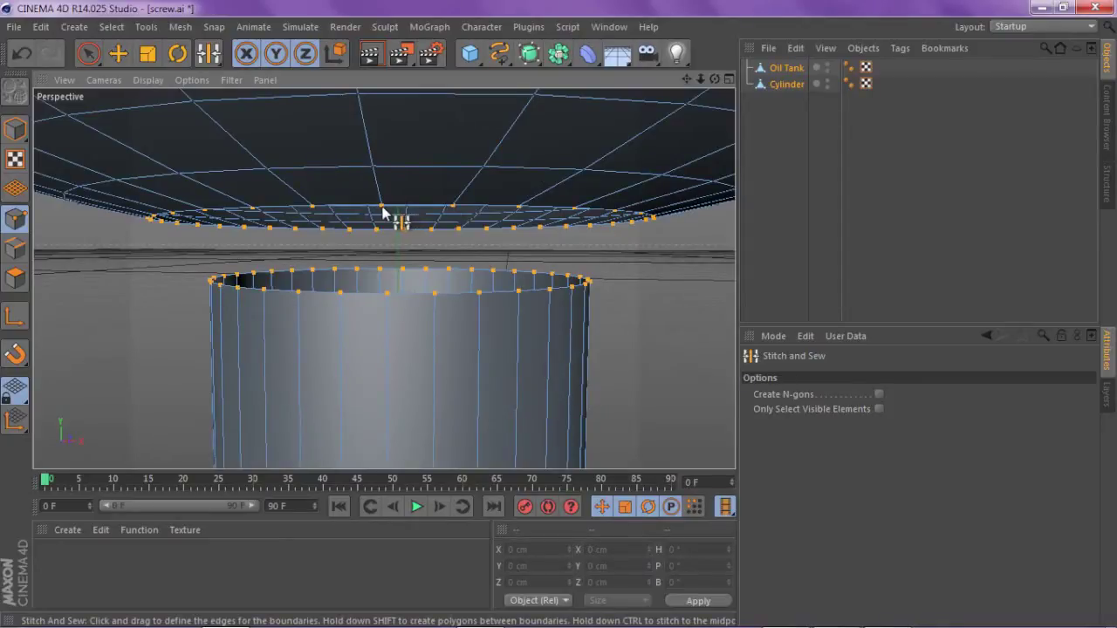
left_click_drag(453, 209, 390, 294)
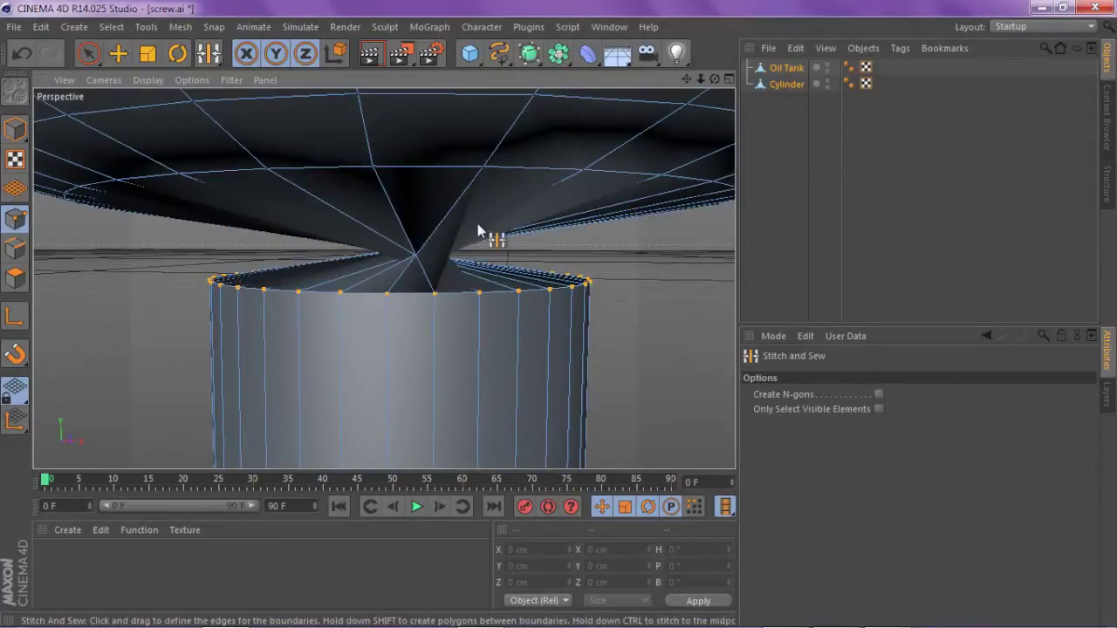
key("ctrl+z")
left_click_drag(453, 209, 338, 301)
key("ctrl+z")
left_click_drag(457, 213, 305, 301)
key("ctrl+z")
Stitch the edge of the oil tank's hole to the cylinder's top rim and deselect both objects
left_click_drag(455, 213, 271, 290)
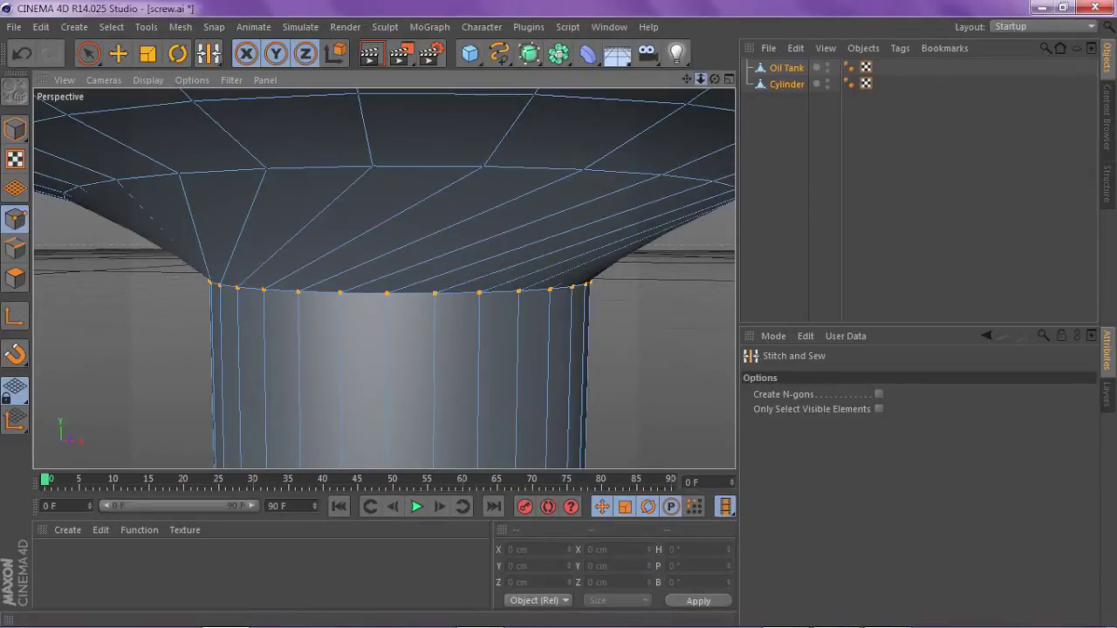
scroll(393, 262, "down", 5)
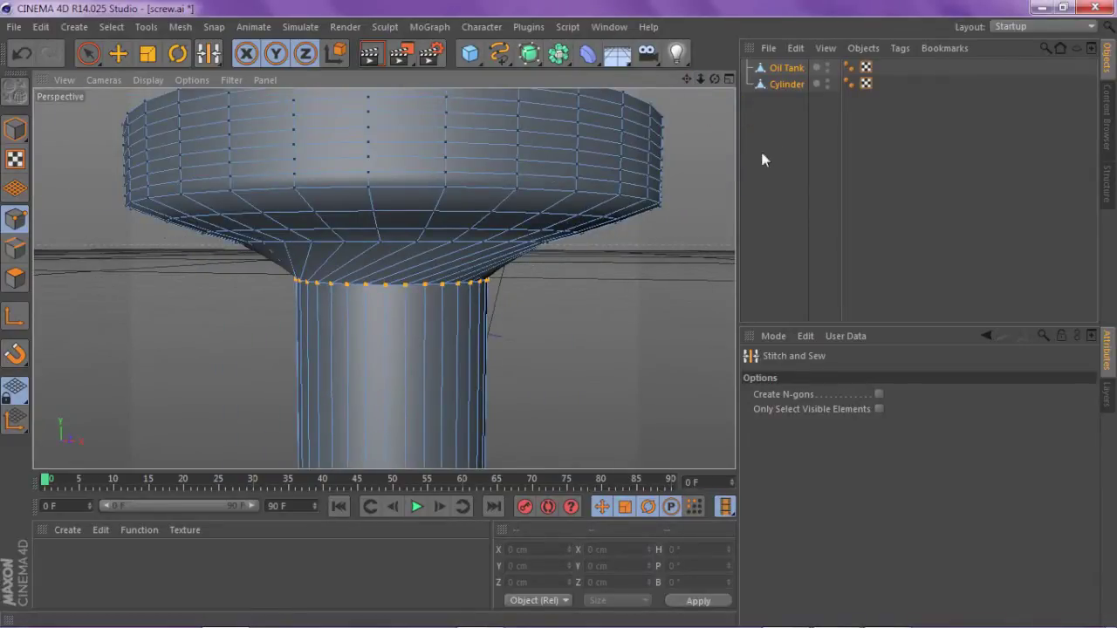
left_click_drag(713, 79, 665, 122)
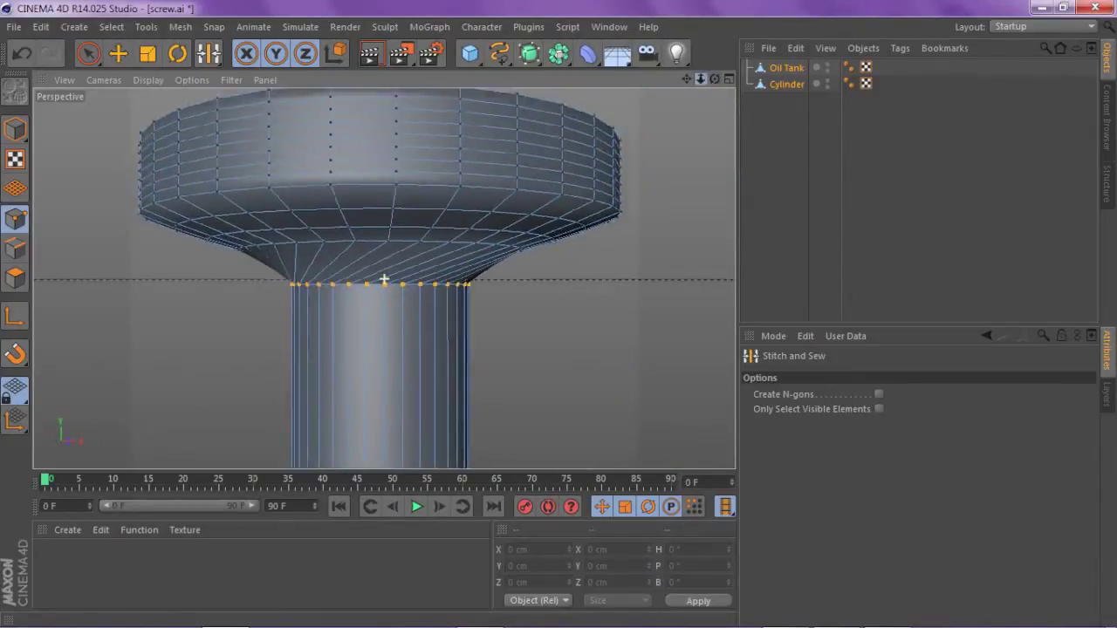
left_click(773, 178)
Move the centre point of the cylinder's bottom cap down along Y to form the screw's pointed tip
left_click_drag(700, 80, 672, 113)
left_click_drag(384, 279, 685, 83)
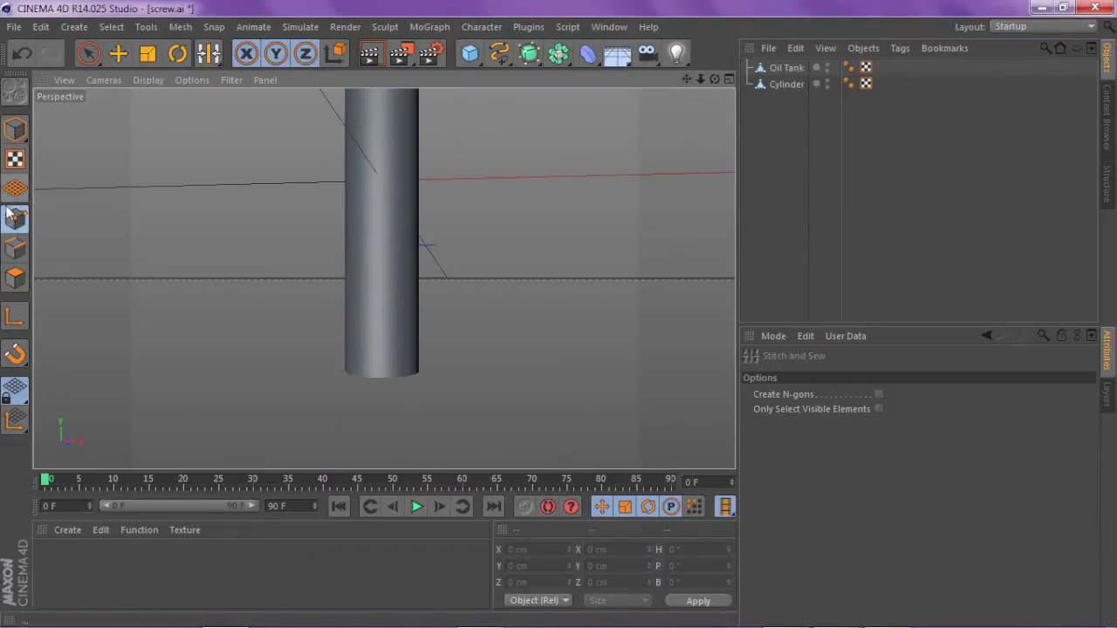
left_click(118, 54)
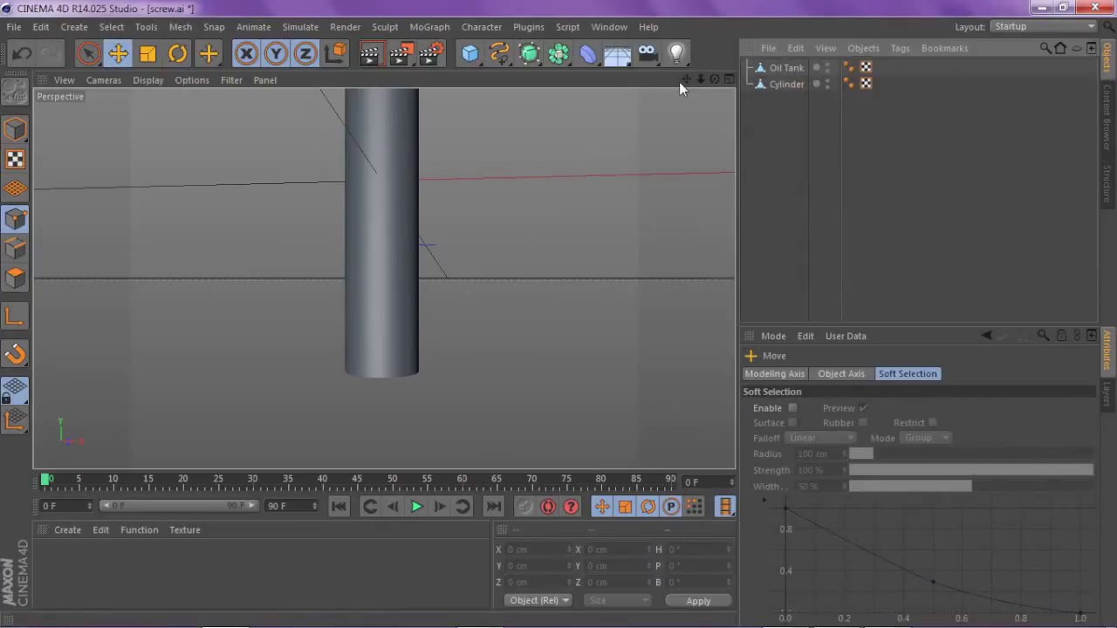
left_click(783, 83)
left_click_drag(686, 78, 721, 96)
left_click(378, 387)
left_click_drag(715, 80, 688, 218)
left_click_drag(405, 206, 421, 383)
left_click(804, 167)
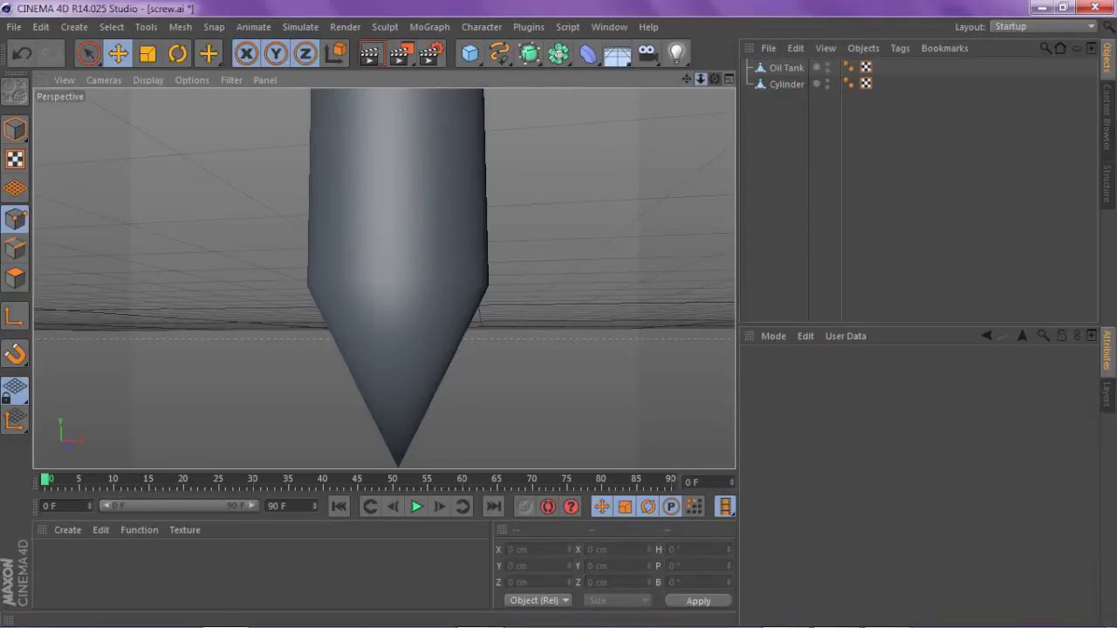
scroll(384, 279, "down", 5)
scroll(383, 279, "up", 4)
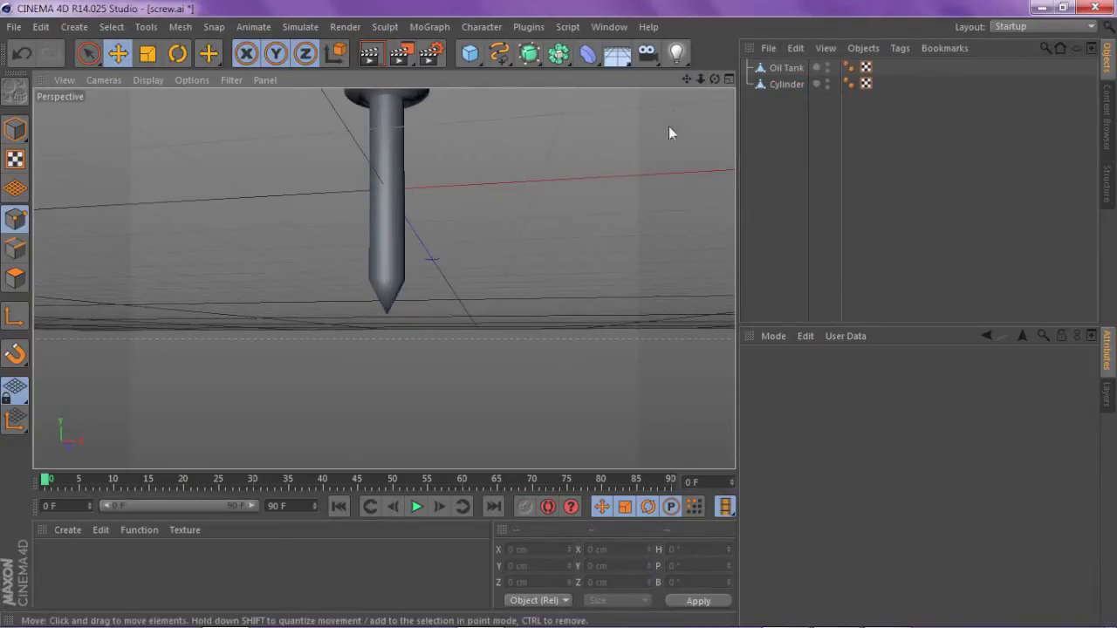
left_click_drag(714, 78, 716, 78)
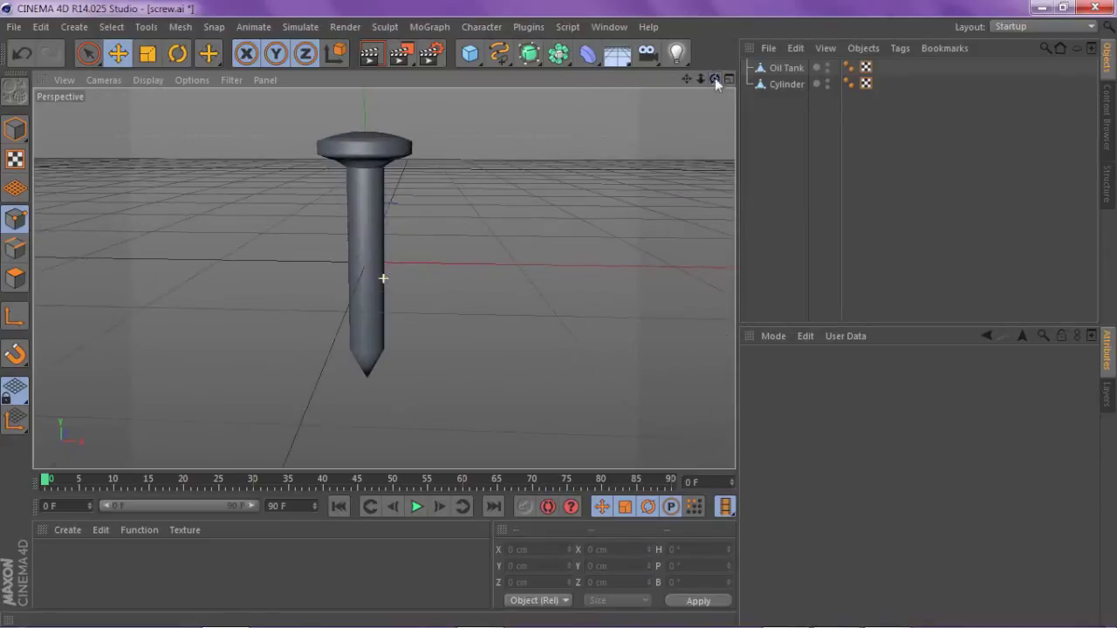
Merge the oil tank and the cylinder into one object with Connect Objects + Delete
left_click(785, 68)
left_click(779, 82, "ctrl")
right_click(778, 81)
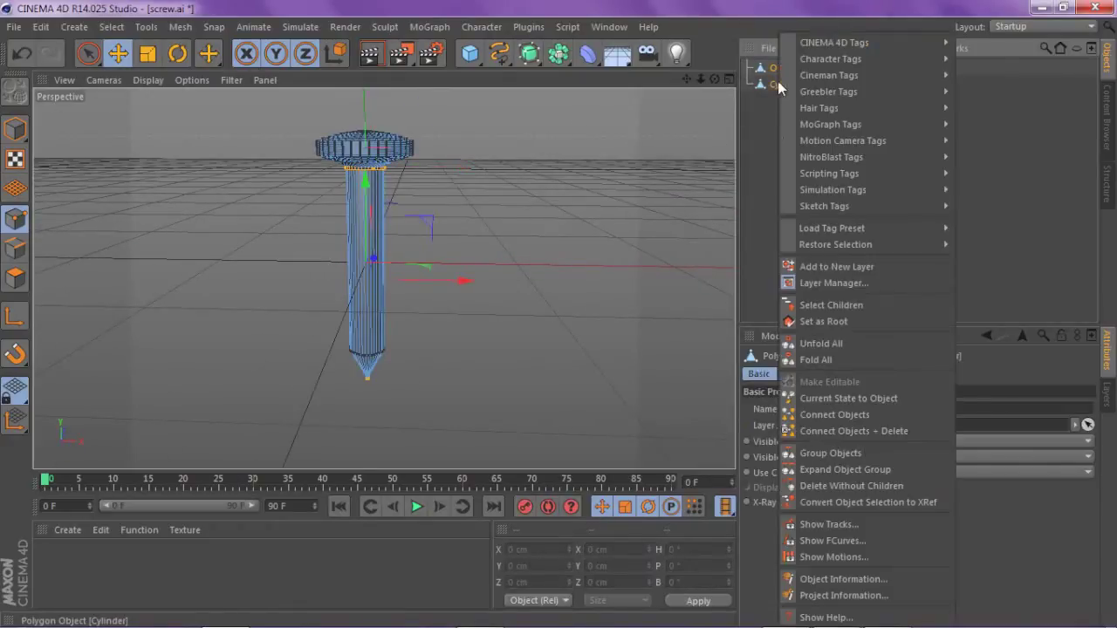
left_click(834, 433)
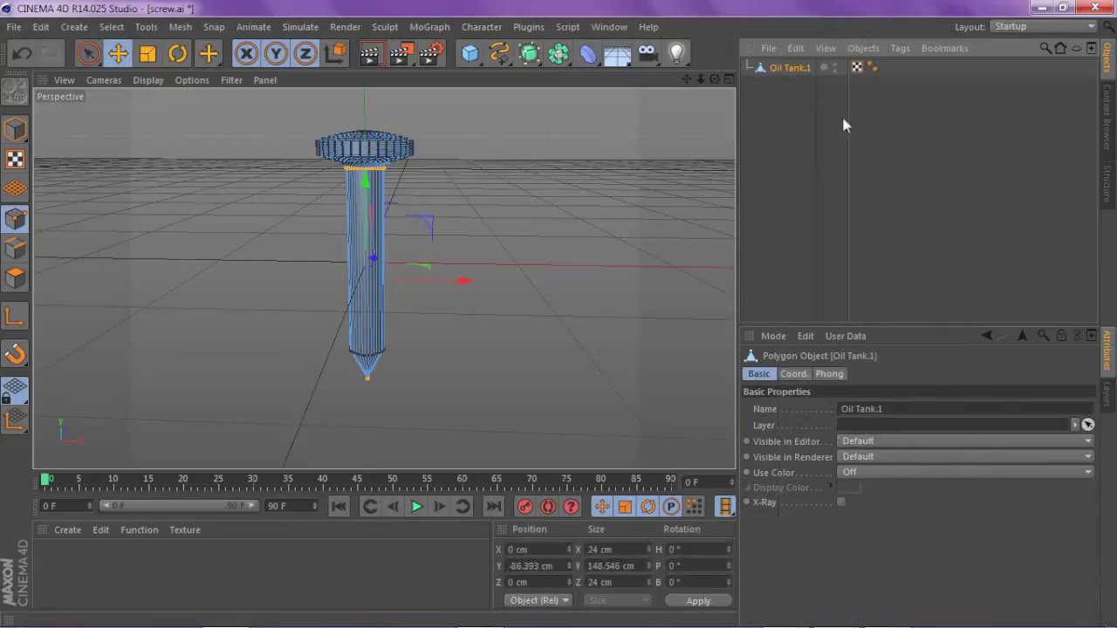
Rename the merged object as Screw Base and deselect it
double_click(797, 67)
type("Sc")
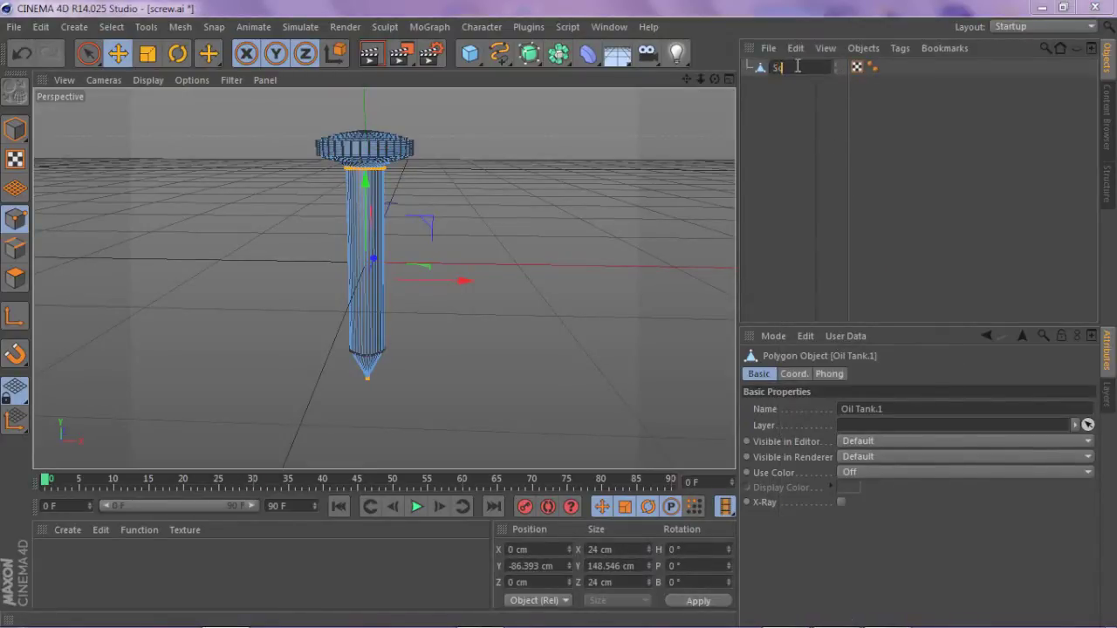
type("rew Base")
key("Return")
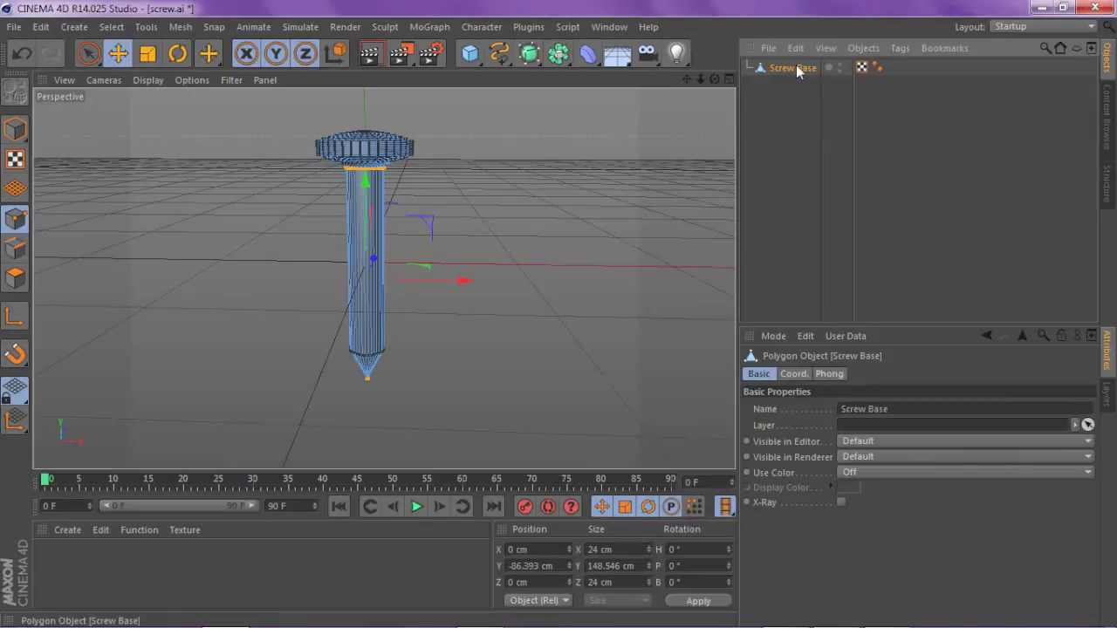
left_click(194, 280)
Add a Helix spline and set its plane to XZ
right_click_drag(203, 263, 401, 117, "alt")
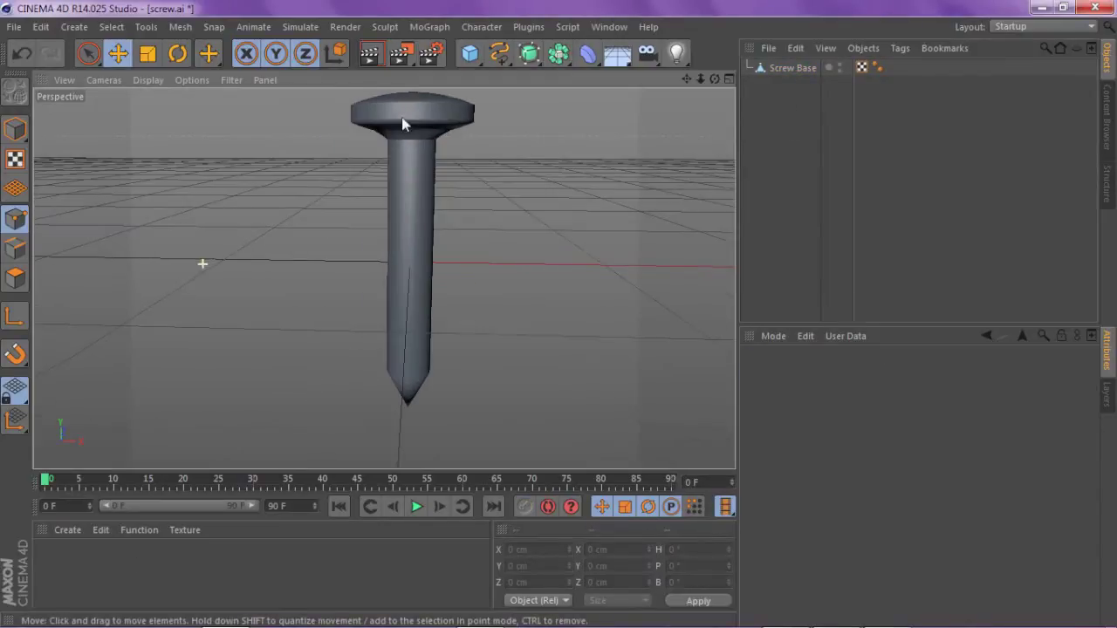
left_click(503, 55)
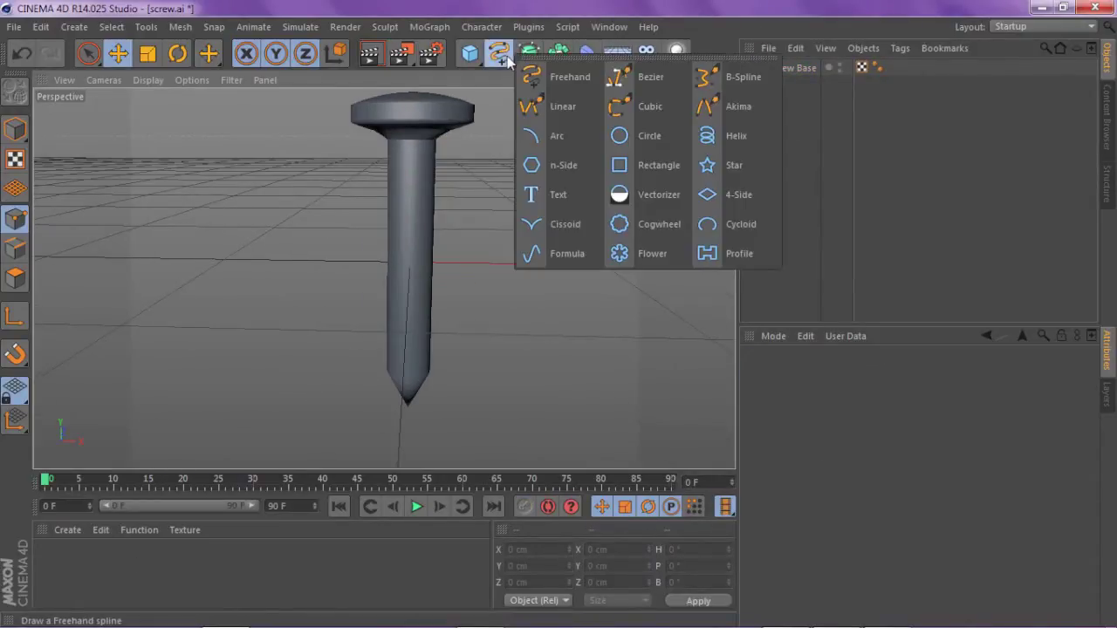
left_click(764, 143)
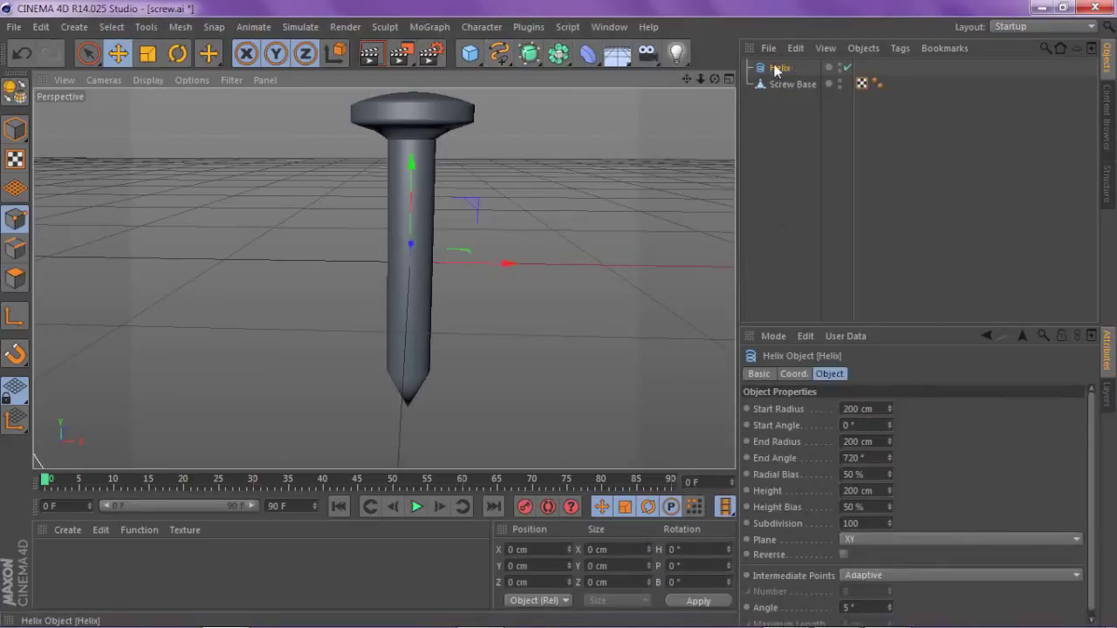
left_click(844, 538)
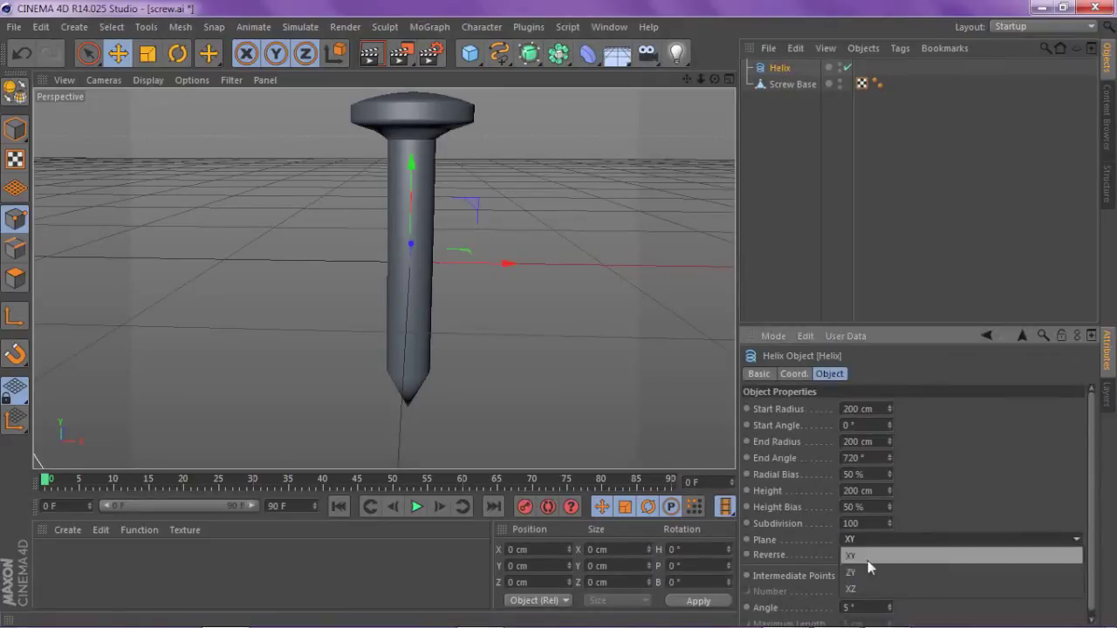
left_click(872, 589)
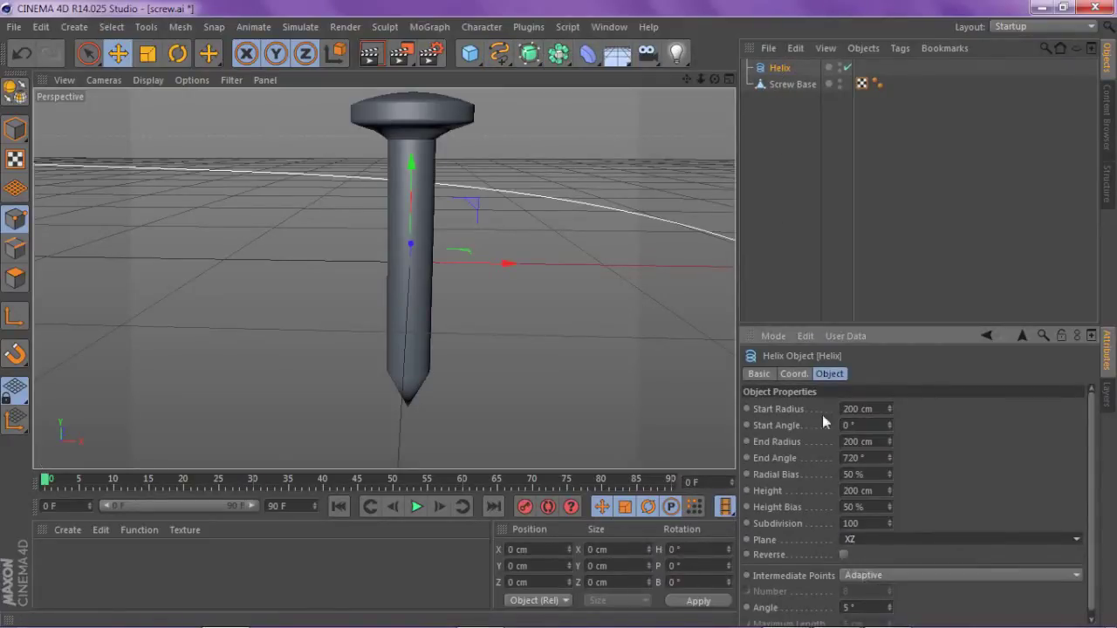
Set the helix's start radius to 6 cm and its end radius to 10 cm
left_click(873, 409)
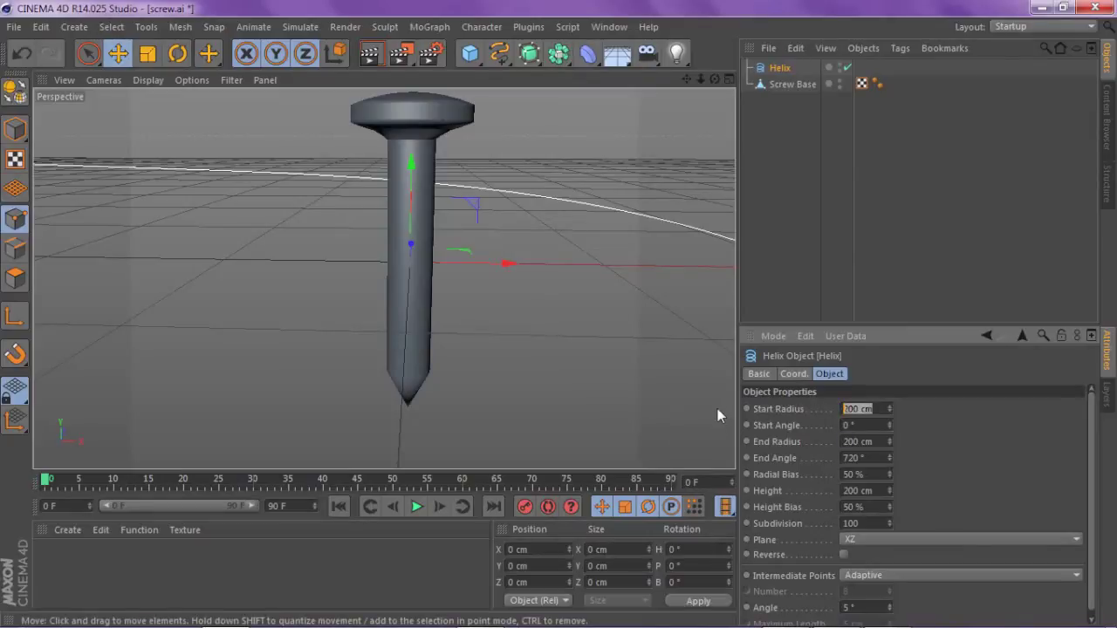
type("6")
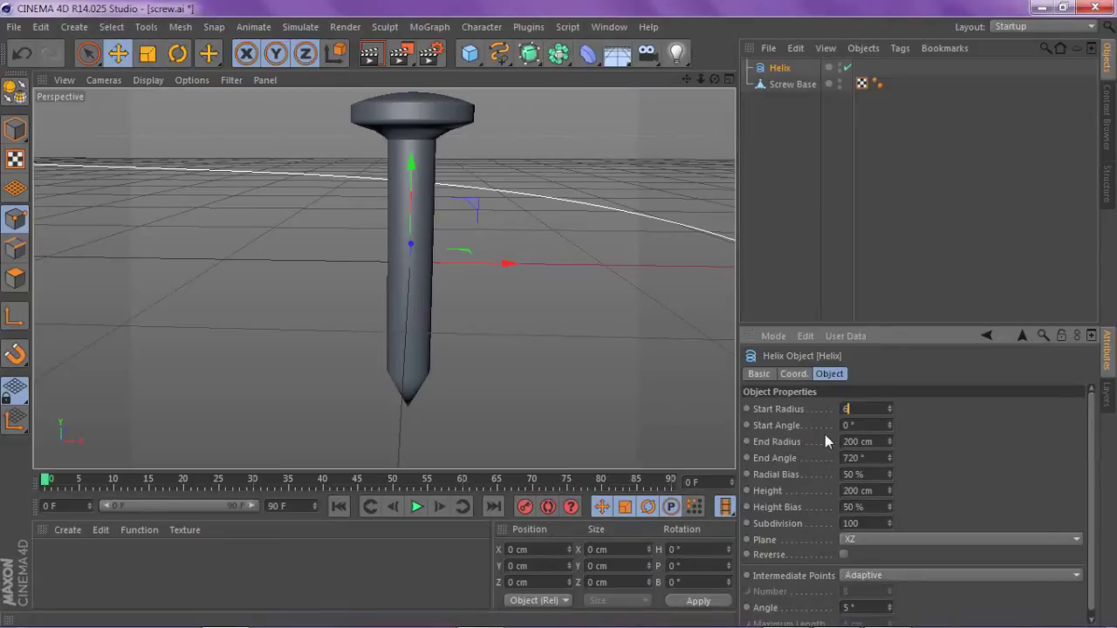
left_click(859, 425)
left_click(872, 443)
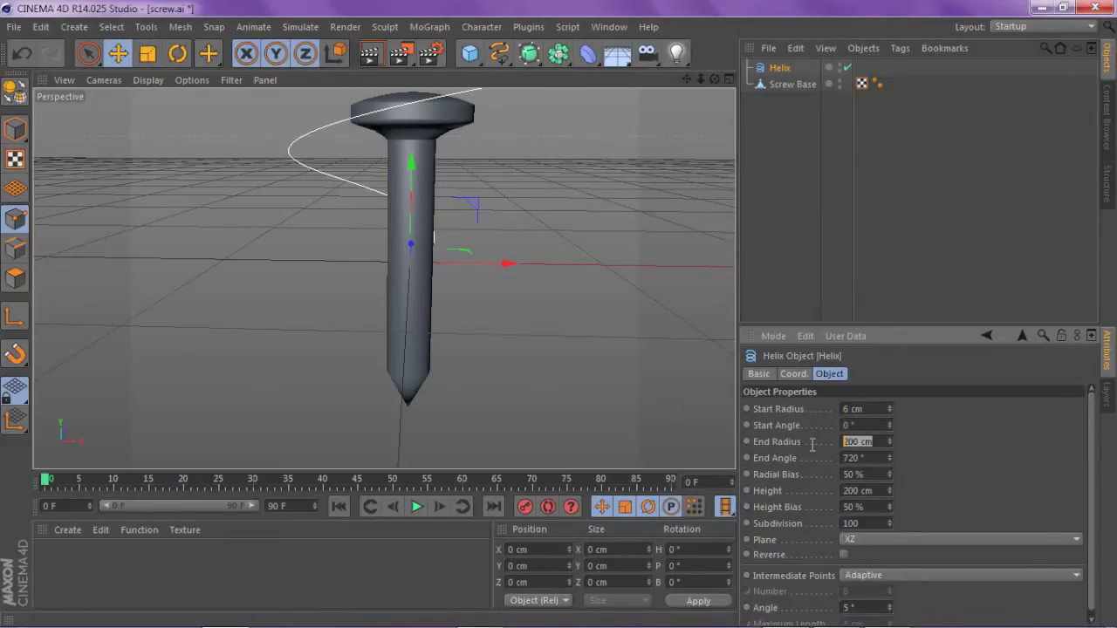
type("10")
key("Tab")
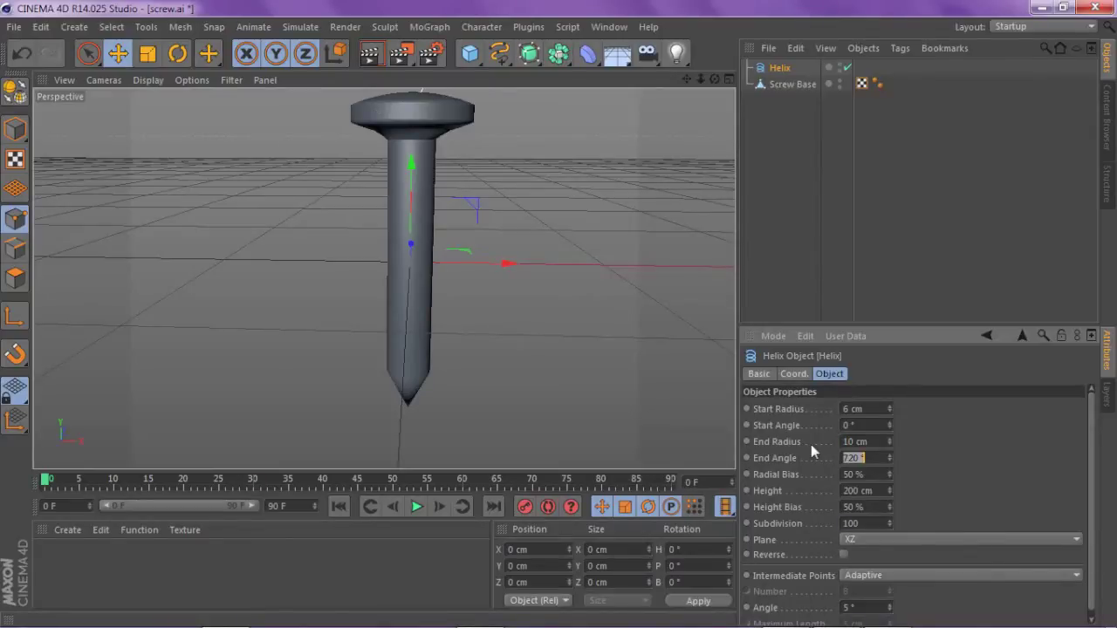
Set the helix's end angle to 5000° and its radial bias to 100%
type("5000")
key("Return")
key("Tab")
type("100")
key("Return")
Move the helix straight down along the Y axis until it starts at the screw's pointed tip
scroll(422, 115, "down", 4)
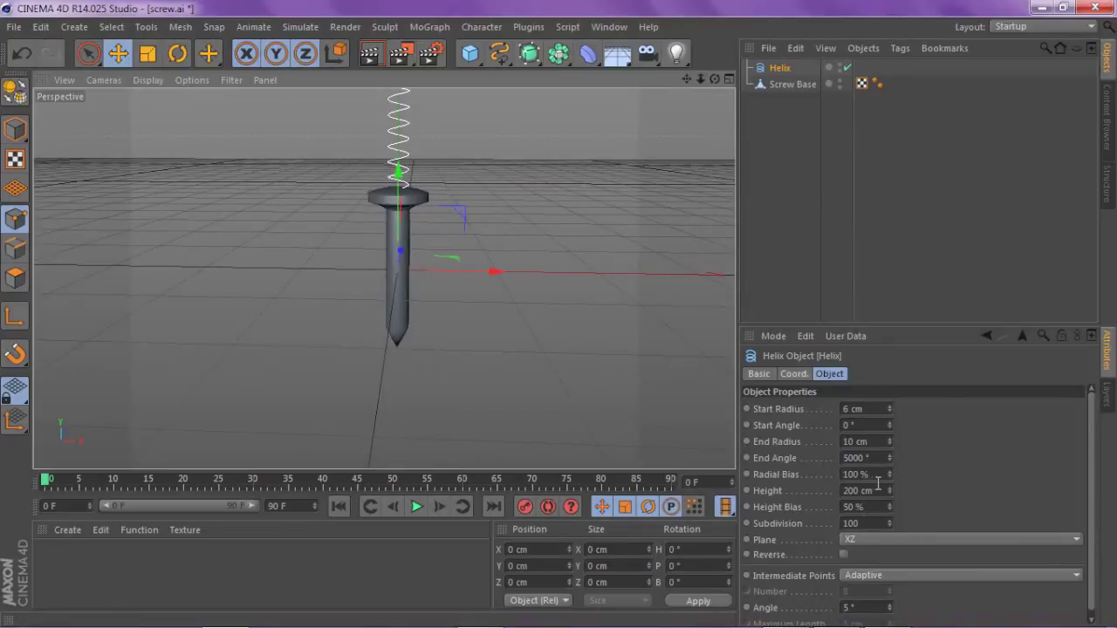
scroll(442, 311, "up", 3)
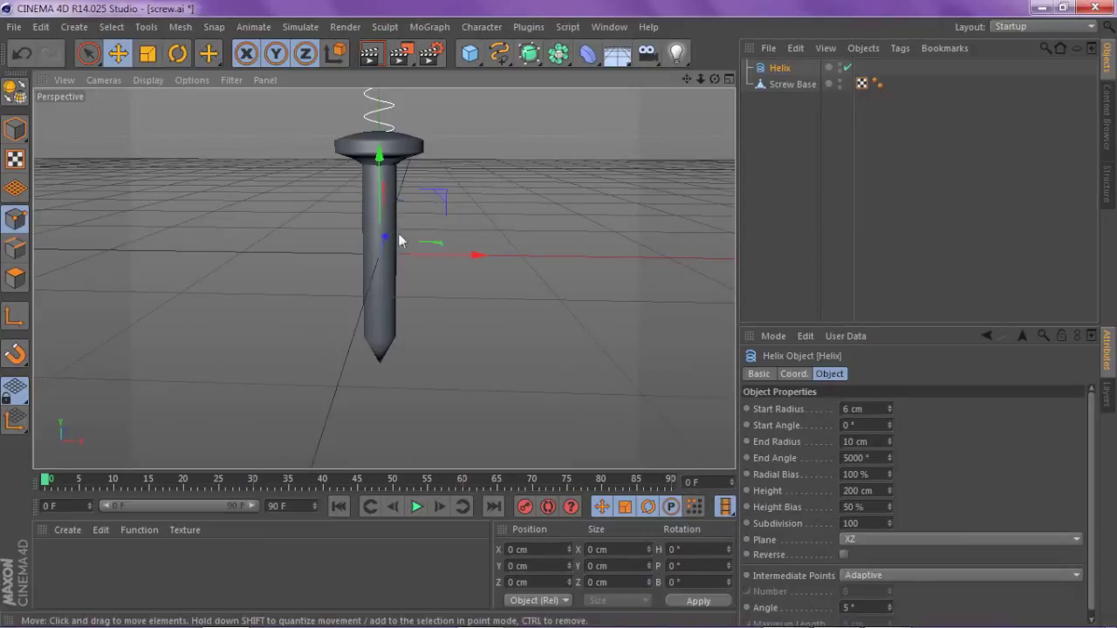
left_click_drag(379, 159, 381, 264)
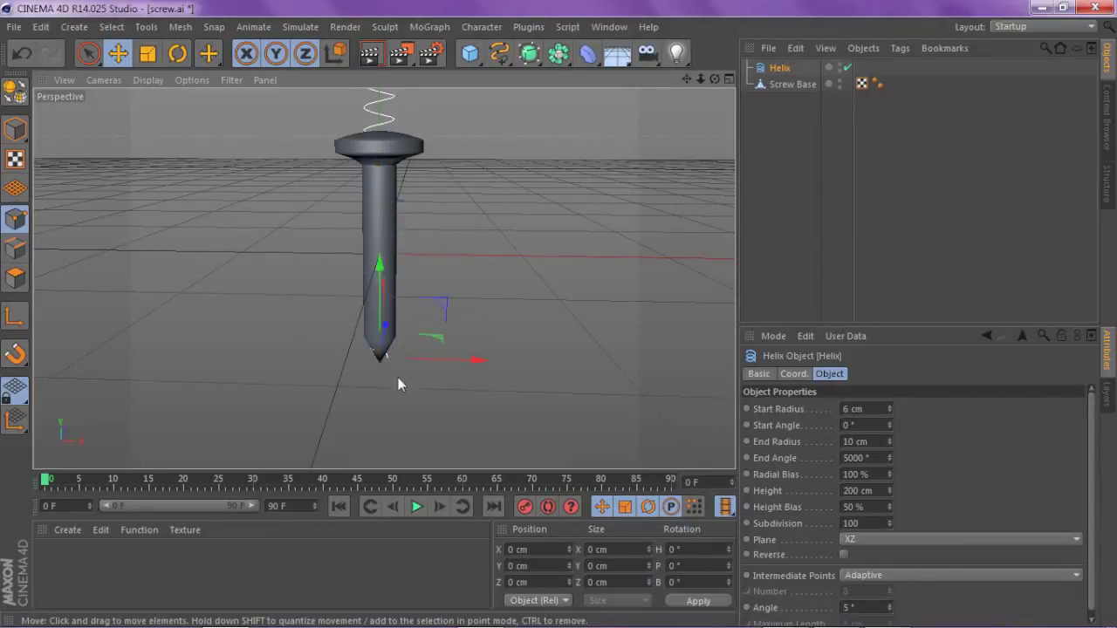
scroll(378, 360, "up", 6)
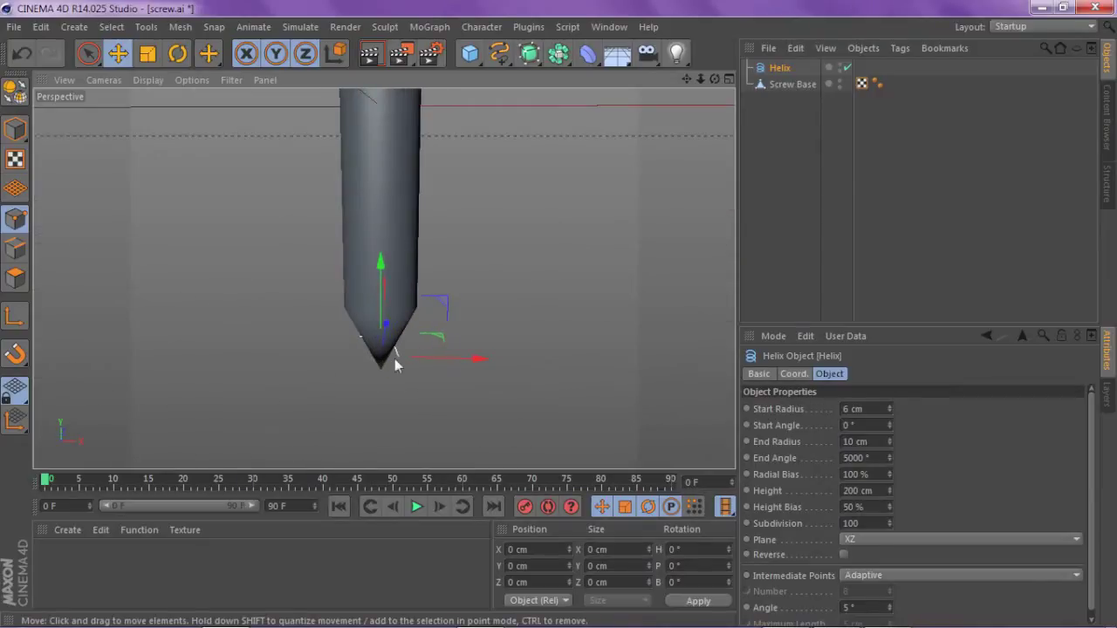
Set the helix's height to 125 cm so that it no longer sticks out above the screw head
left_click_drag(687, 80, 663, 536)
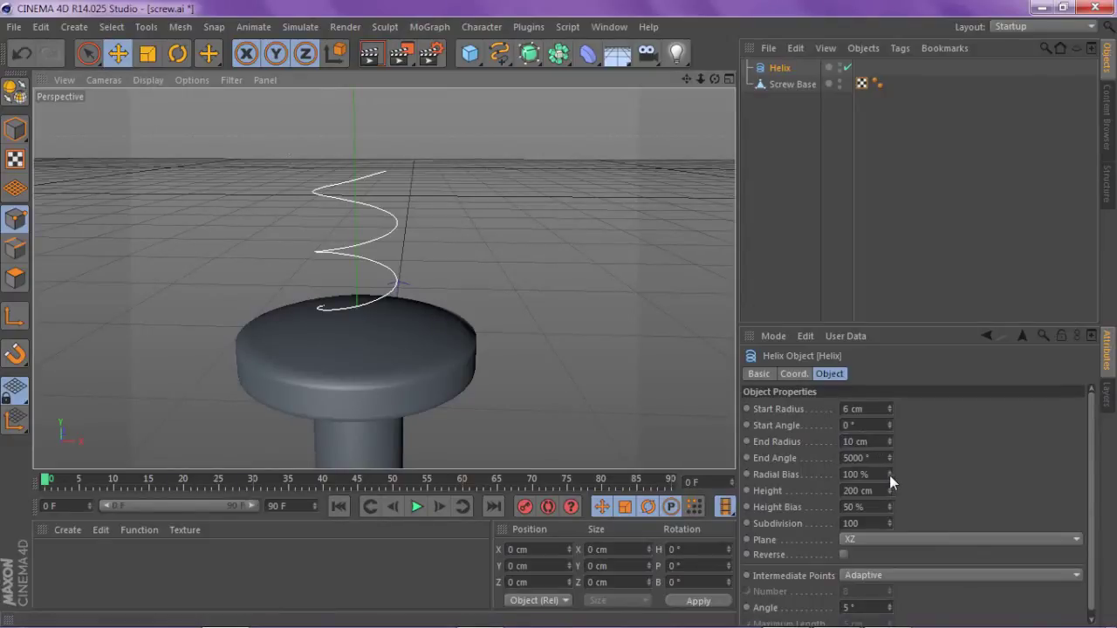
left_click_drag(889, 490, 890, 525)
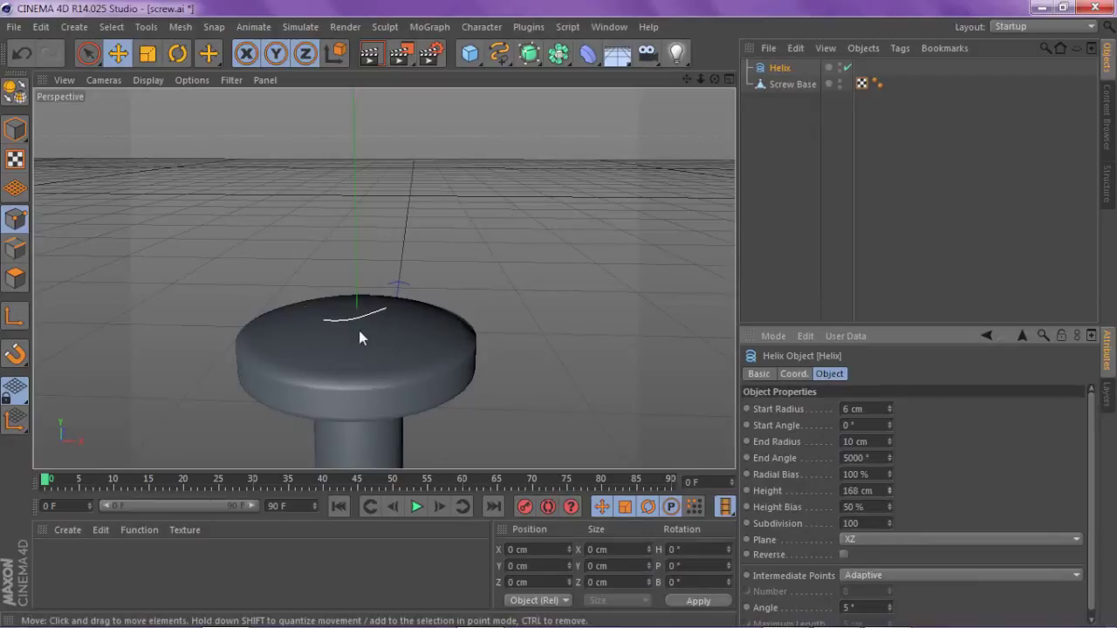
double_click(879, 490)
type("125")
key("Return")
Add a 4-Side spline as the profile for the screw thread
left_click_drag(687, 79, 374, 305)
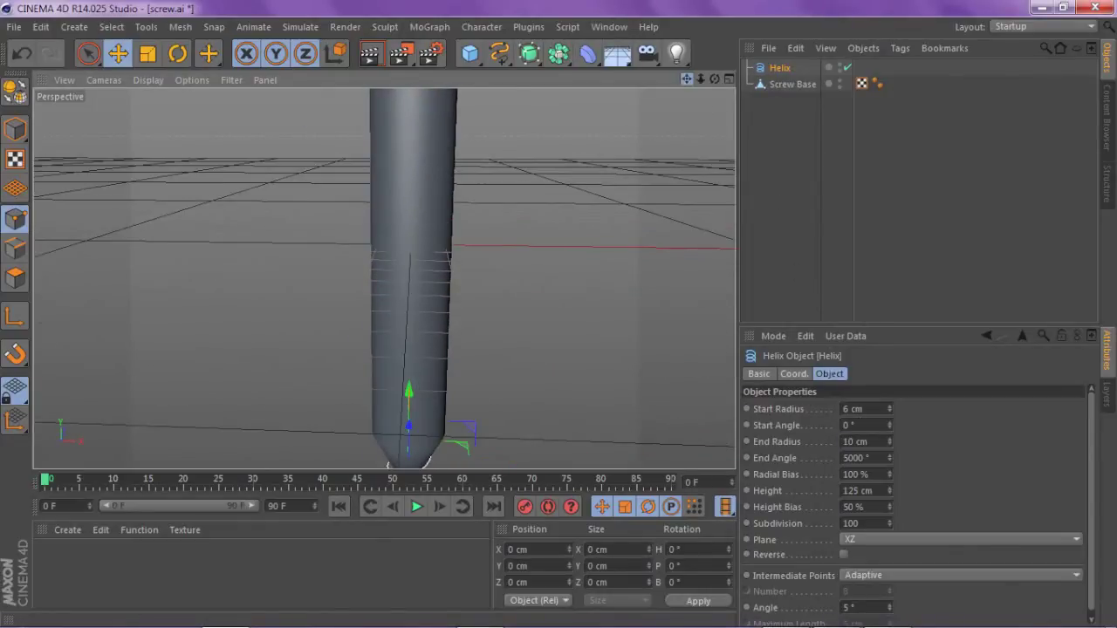
left_click_drag(700, 80, 383, 278)
left_click(499, 54)
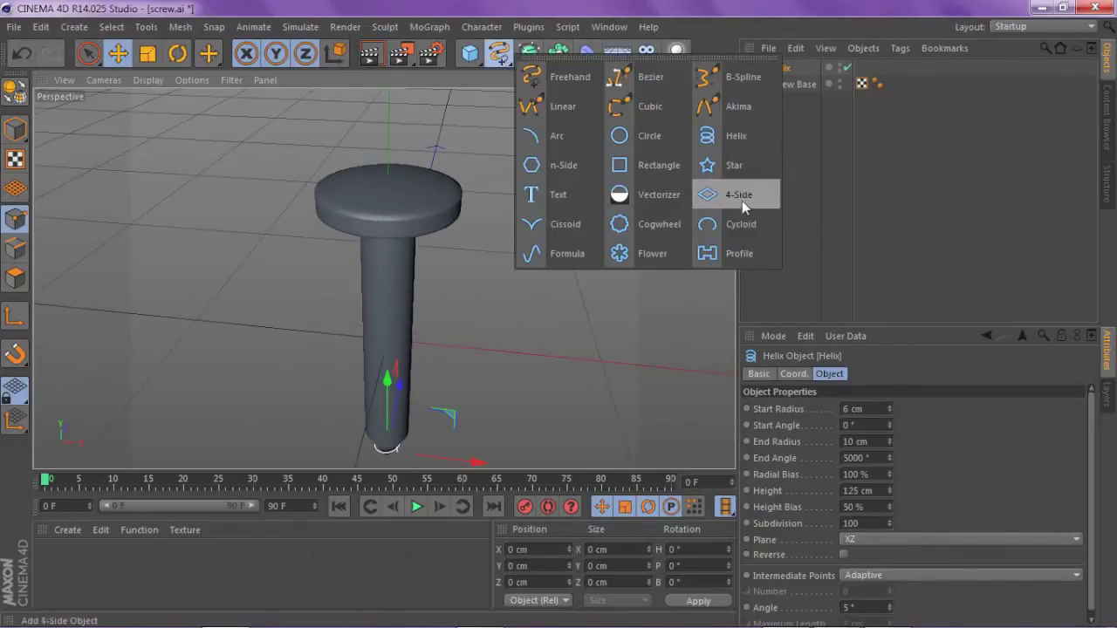
left_click(743, 196)
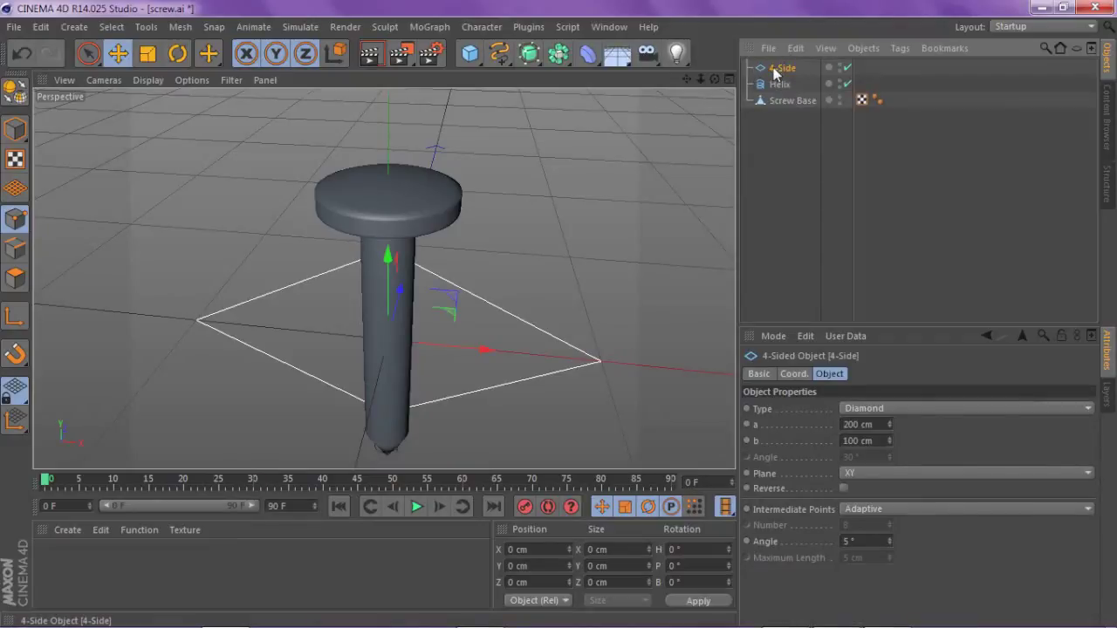
Size the 4-Side diamond to 10 cm for a and 5 cm for b
double_click(857, 424)
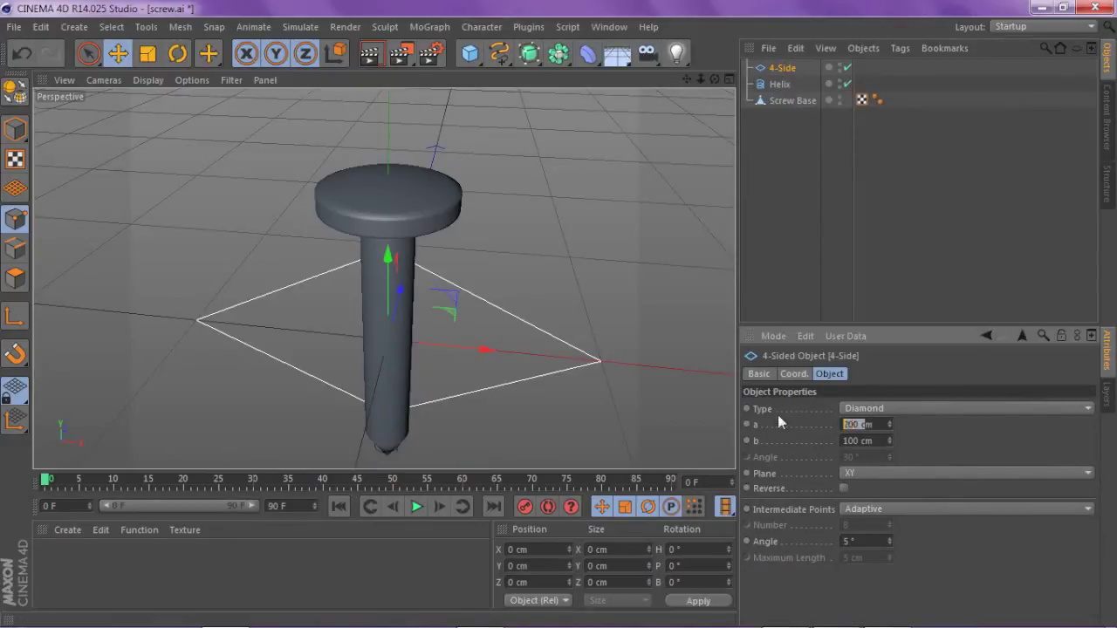
type("1000")
key("Tab")
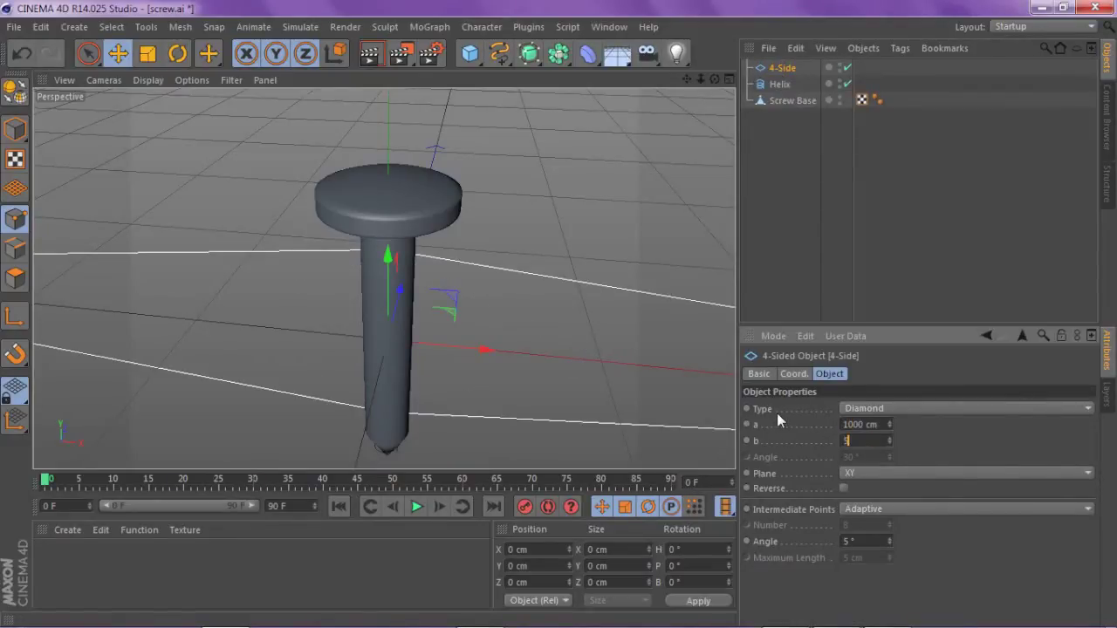
left_click(788, 232)
left_click(781, 68)
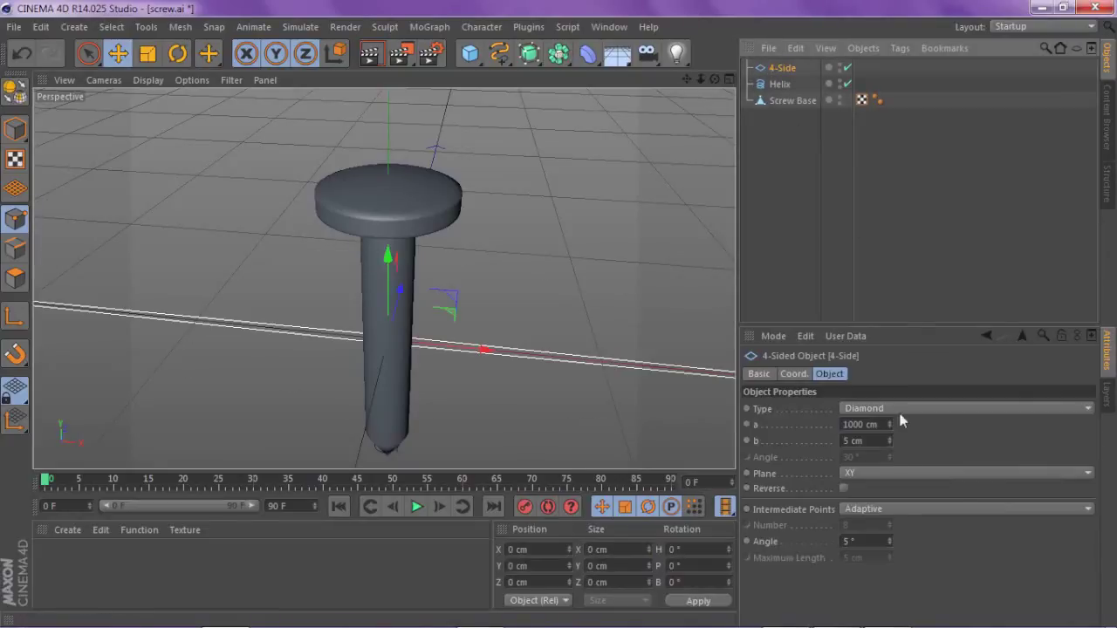
double_click(860, 424)
type("10")
key("Return")
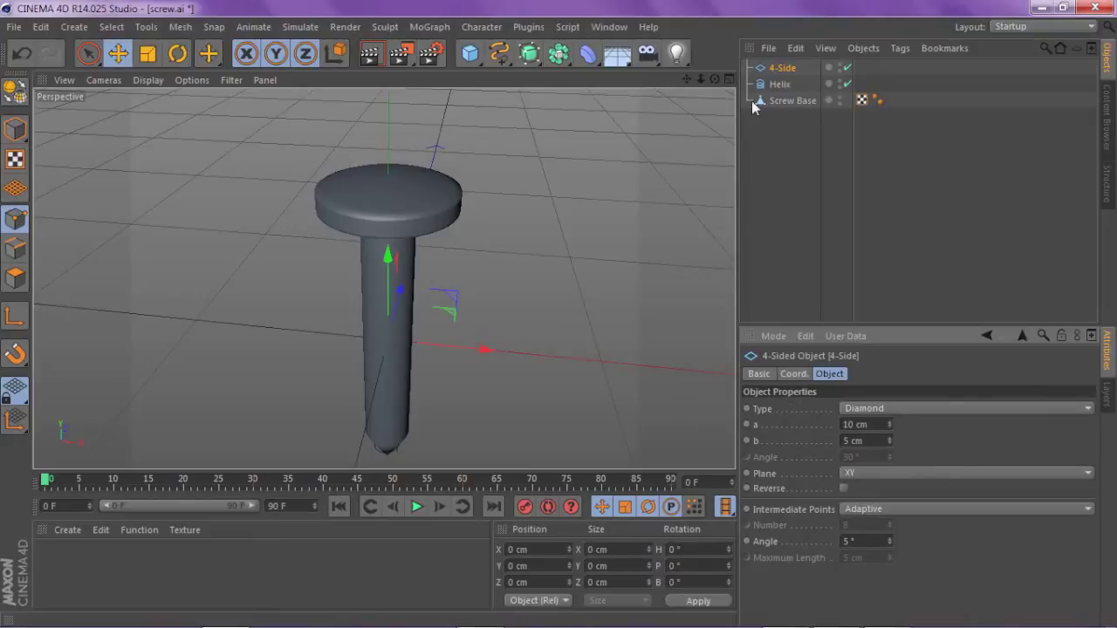
Add a Sweep NURBS and nest the 4-Side and the Helix under it to generate the thread
left_click_drag(528, 53, 602, 133)
left_click(779, 100)
left_click(782, 83, "ctrl")
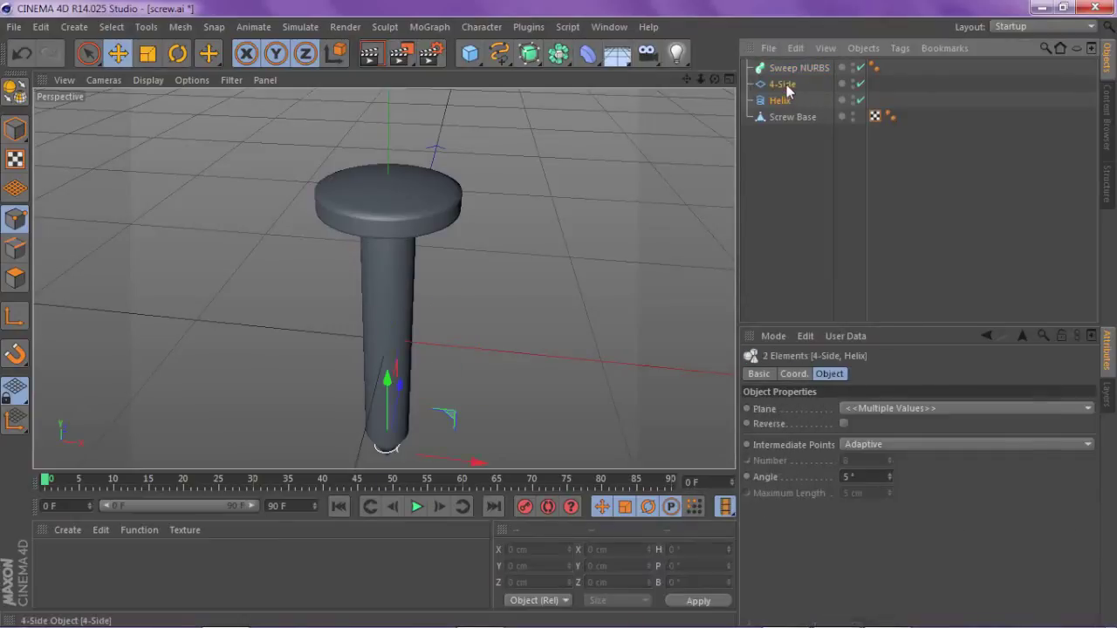
left_click_drag(784, 85, 810, 70)
left_click(798, 67)
scroll(530, 266, "up", 3)
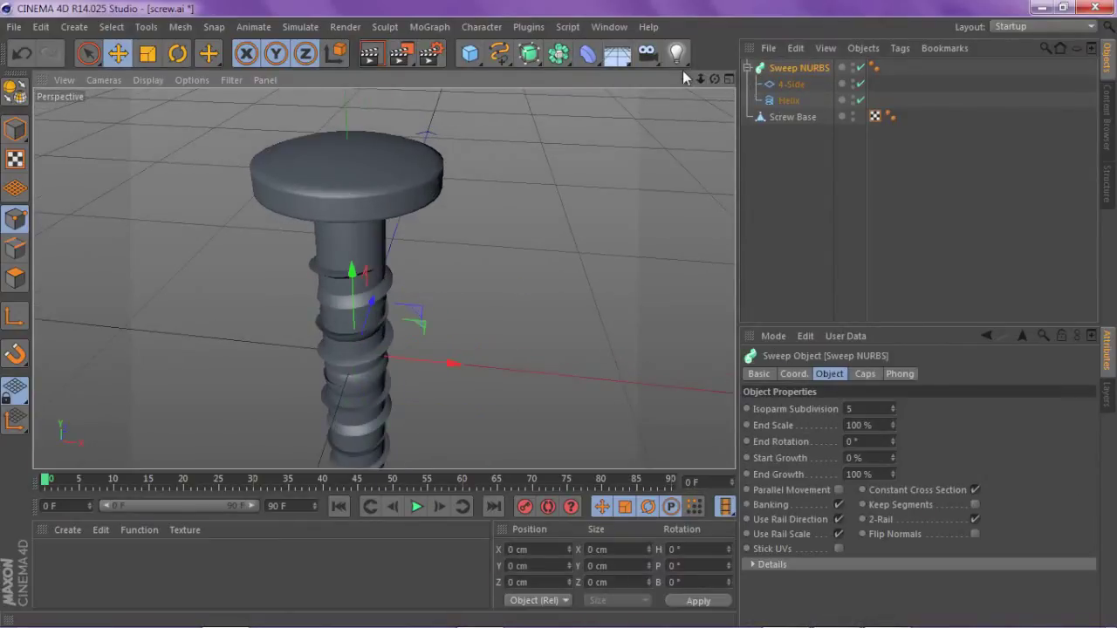
left_click_drag(687, 79, 718, 26)
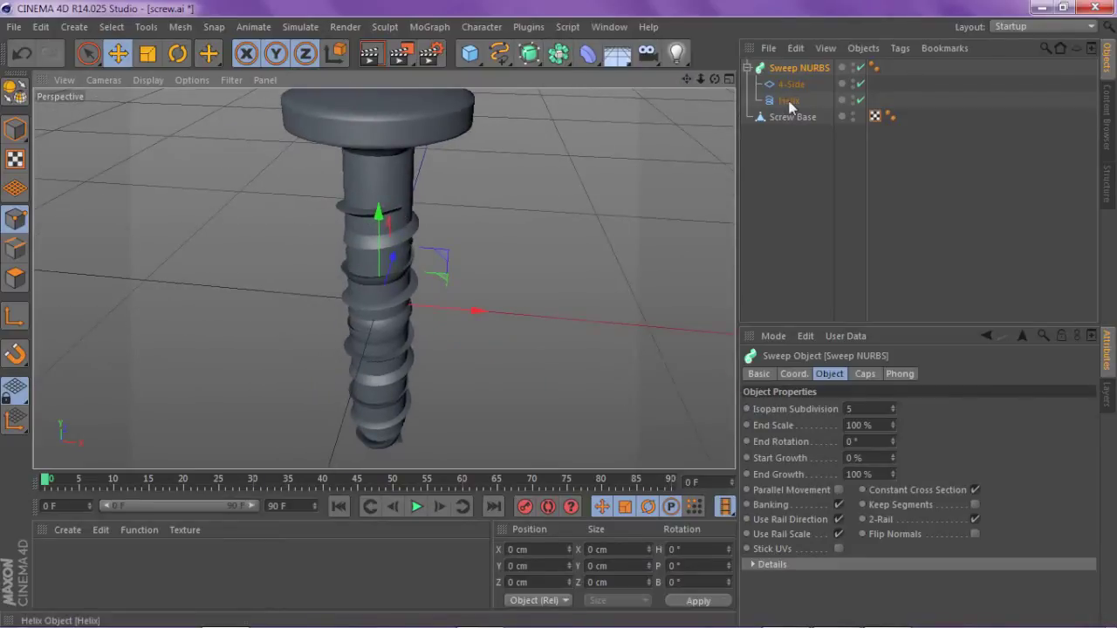
Increase the helix's height so the thread runs up to just beneath the screw head, and deselect it
left_click(789, 103)
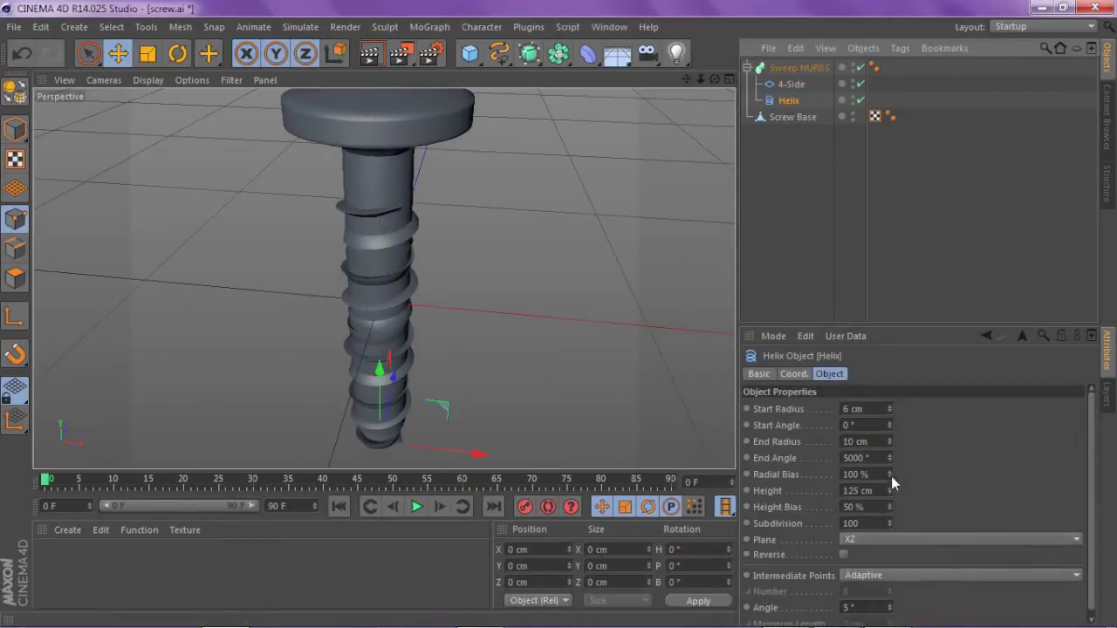
left_click_drag(888, 495, 823, 390)
left_click(799, 259)
scroll(338, 299, "up", 5)
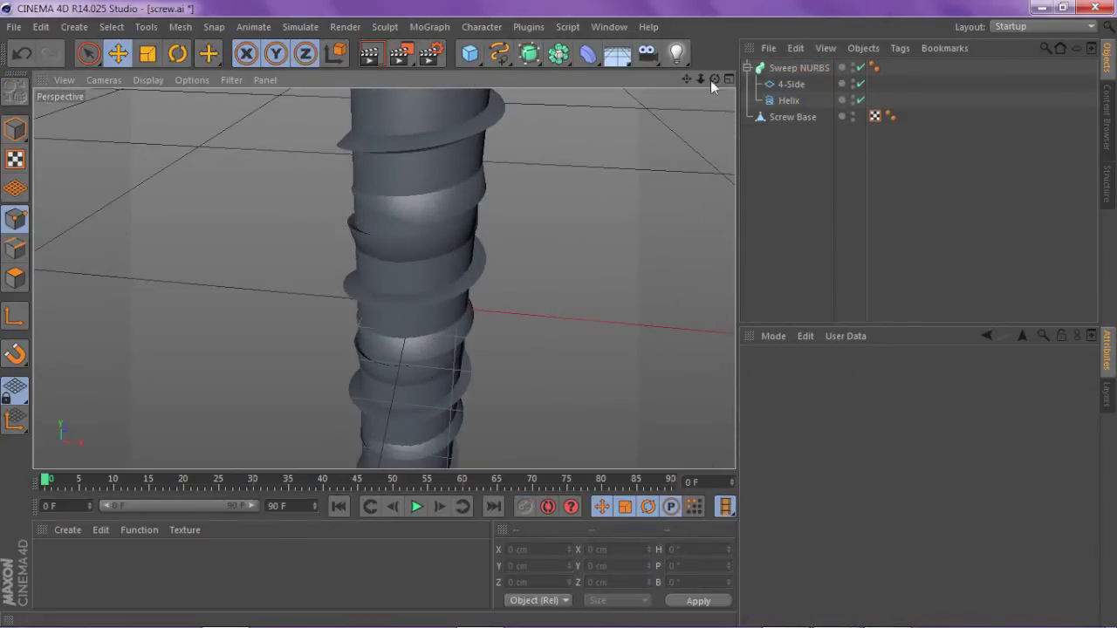
left_click_drag(700, 79, 724, 79)
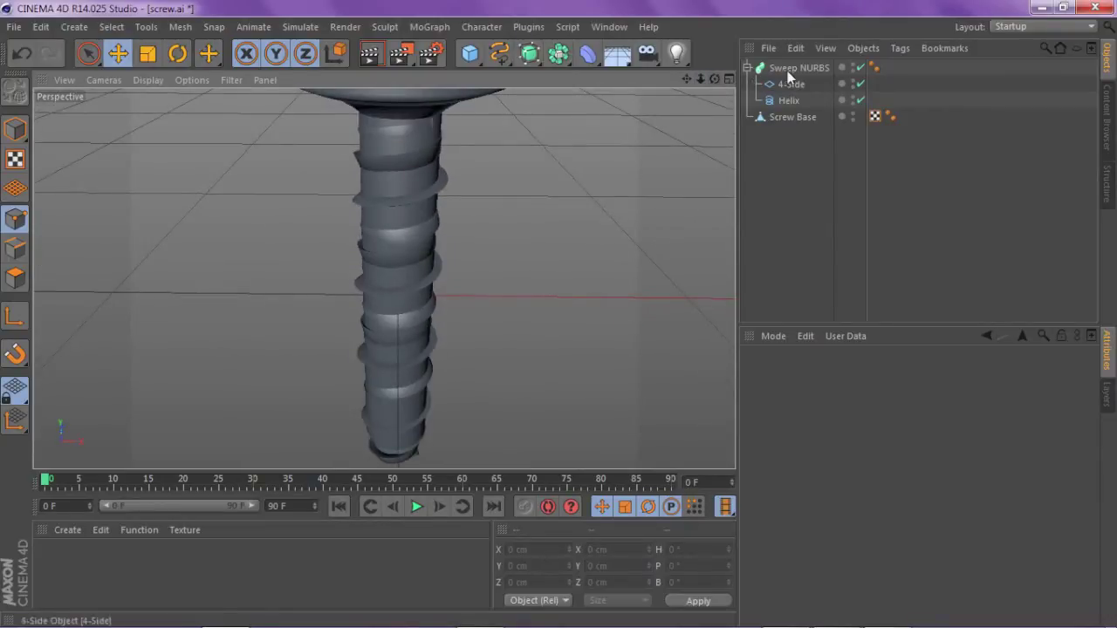
Disable Banking on the Sweep NURBS and deselect it
left_click(791, 69)
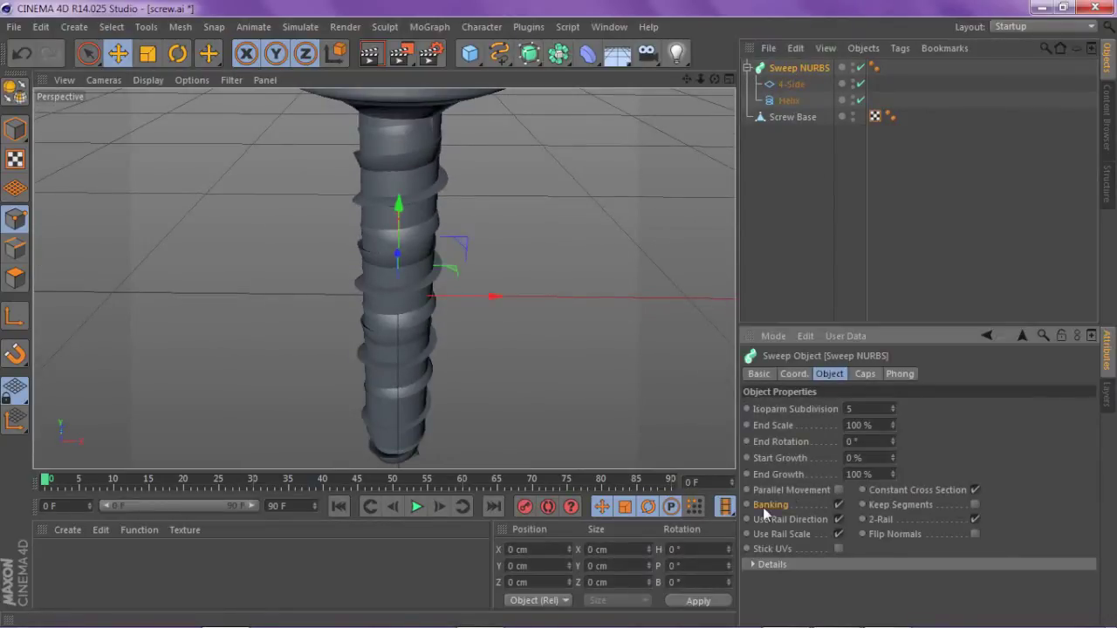
left_click(839, 505)
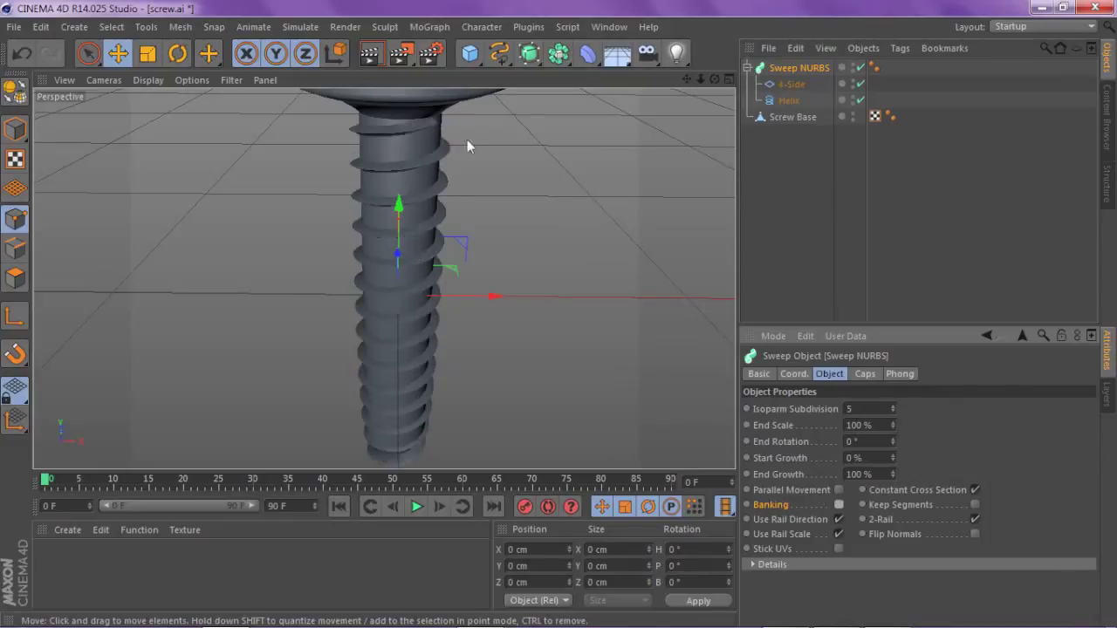
left_click(813, 205)
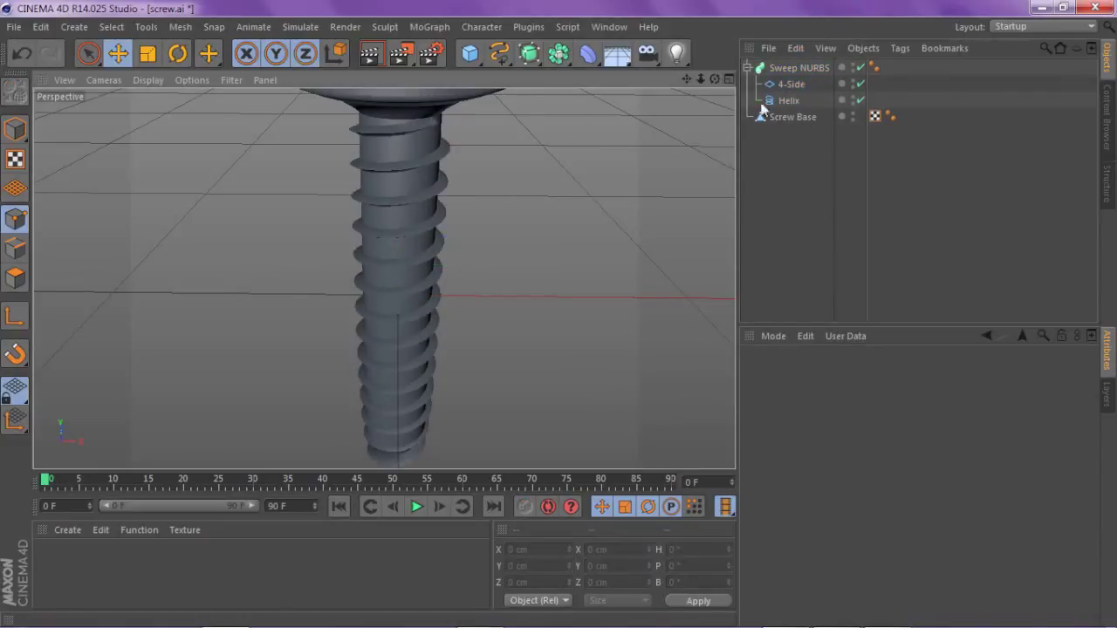
left_click_drag(714, 79, 701, 105)
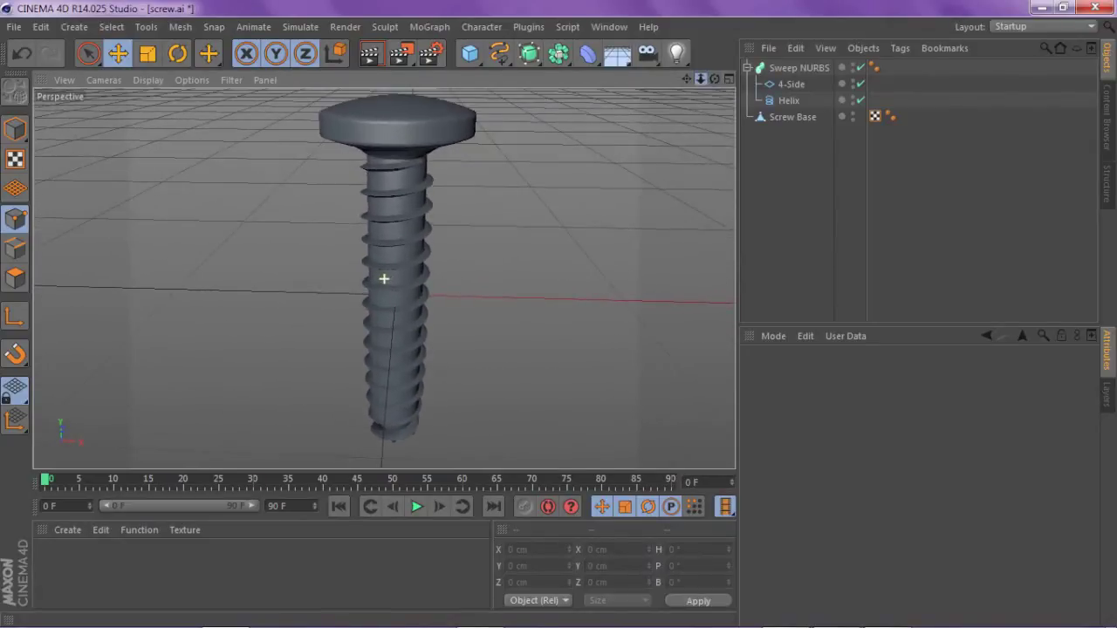
Collapse the Sweep NURBS hierarchy and raise the thread slightly along the Y axis
left_click(747, 68)
left_click(794, 67)
left_click_drag(406, 199, 405, 190)
mouse_move(714, 79)
left_mouse_down()
mouse_move(709, 71)
mouse_move(711, 89)
mouse_move(690, 89)
mouse_move(713, 75)
left_mouse_up()
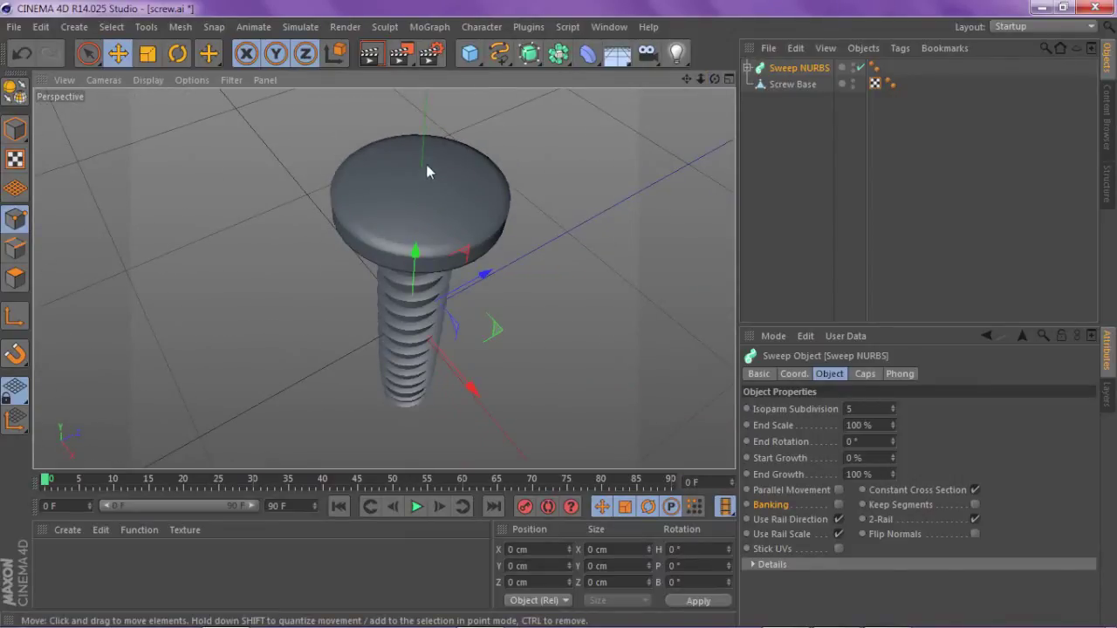
left_click_drag(715, 79, 703, 91)
left_click_drag(382, 277, 578, 193, "alt")
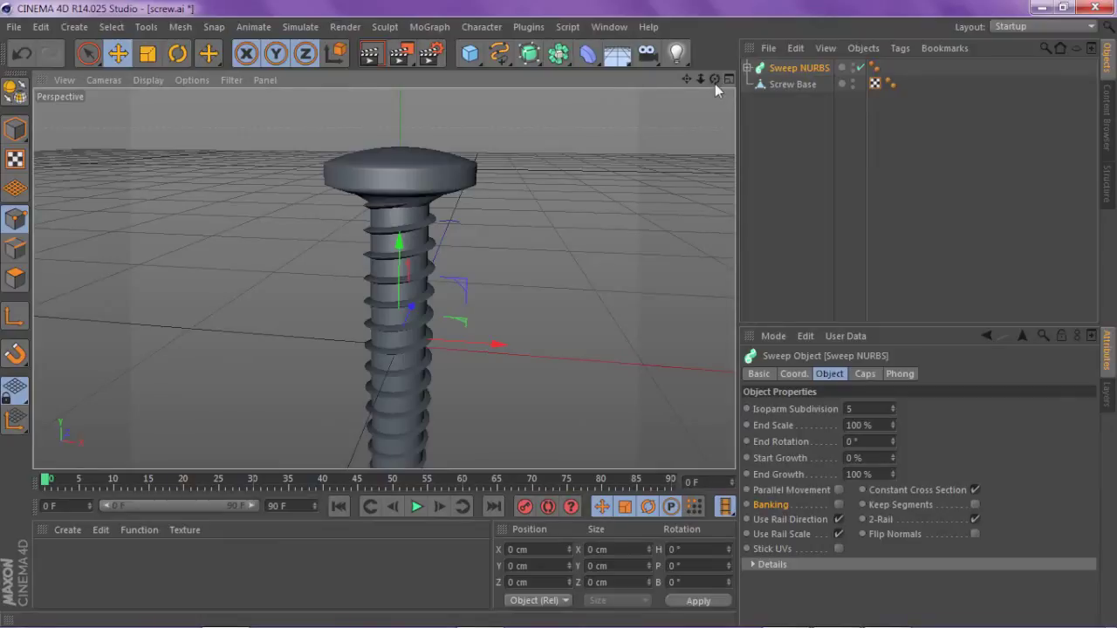
Import the screw.ai file from the Desktop as a spline, accepting the default import settings
key("ctrl+o")
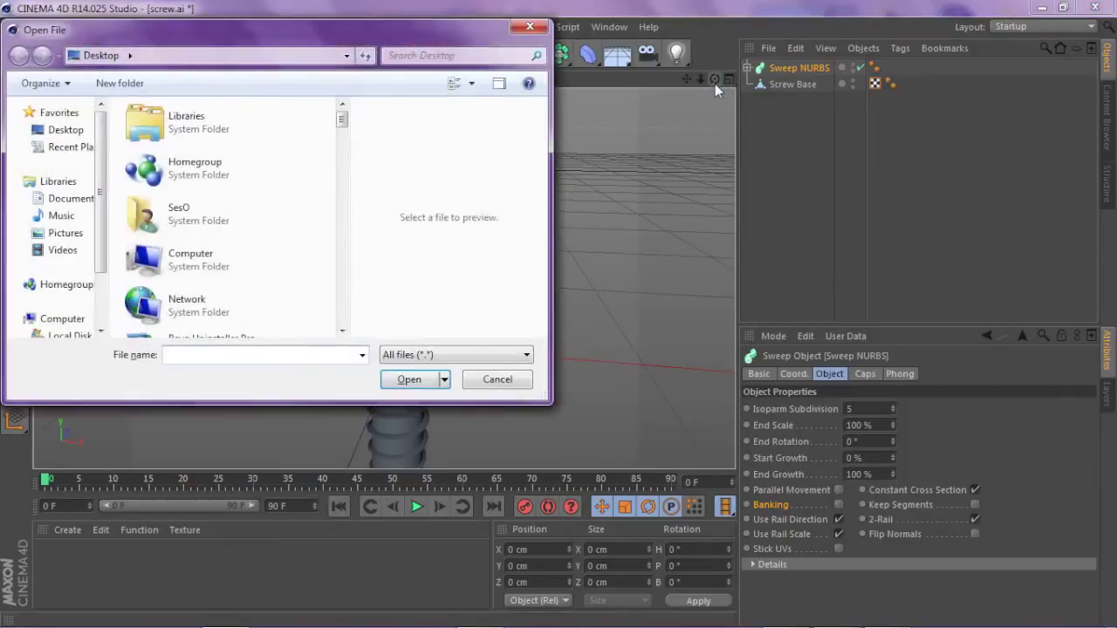
left_click(244, 356)
type("sc")
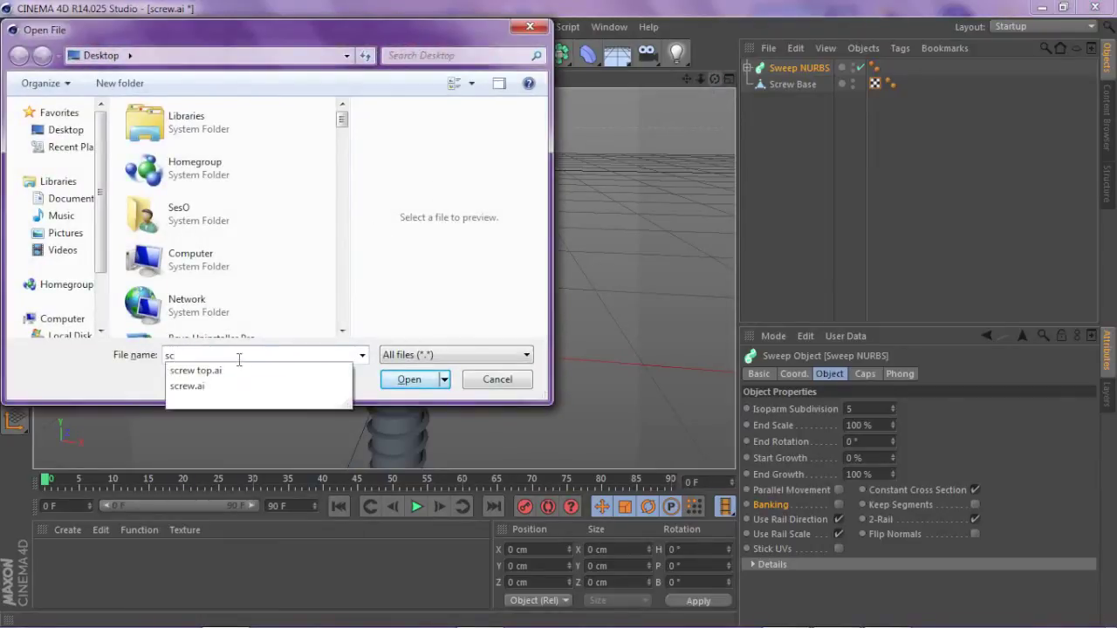
left_click(210, 386)
left_click(409, 379)
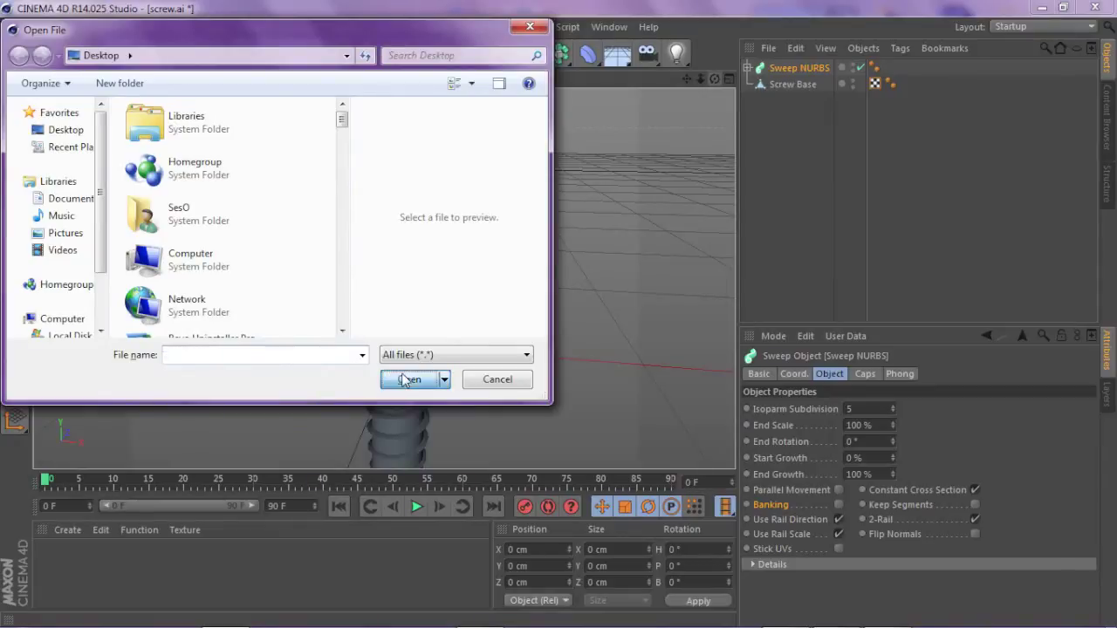
left_click(373, 517)
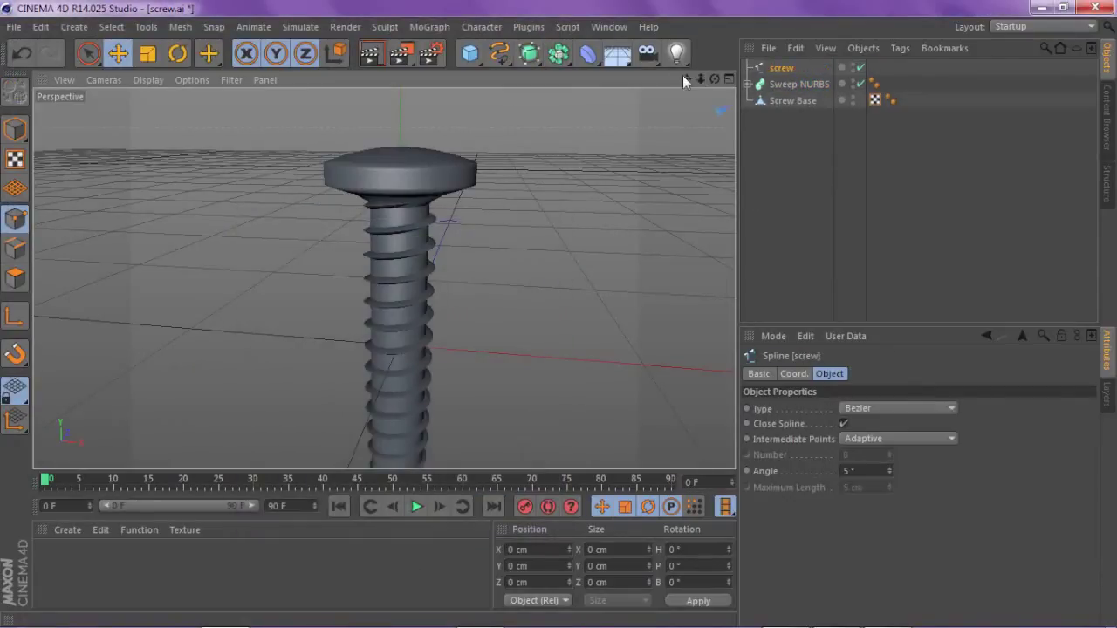
Set the imported cross-shaped spline's X and Y positions to 0 cm
left_click_drag(687, 80, 384, 279)
left_click_drag(708, 80, 700, 85)
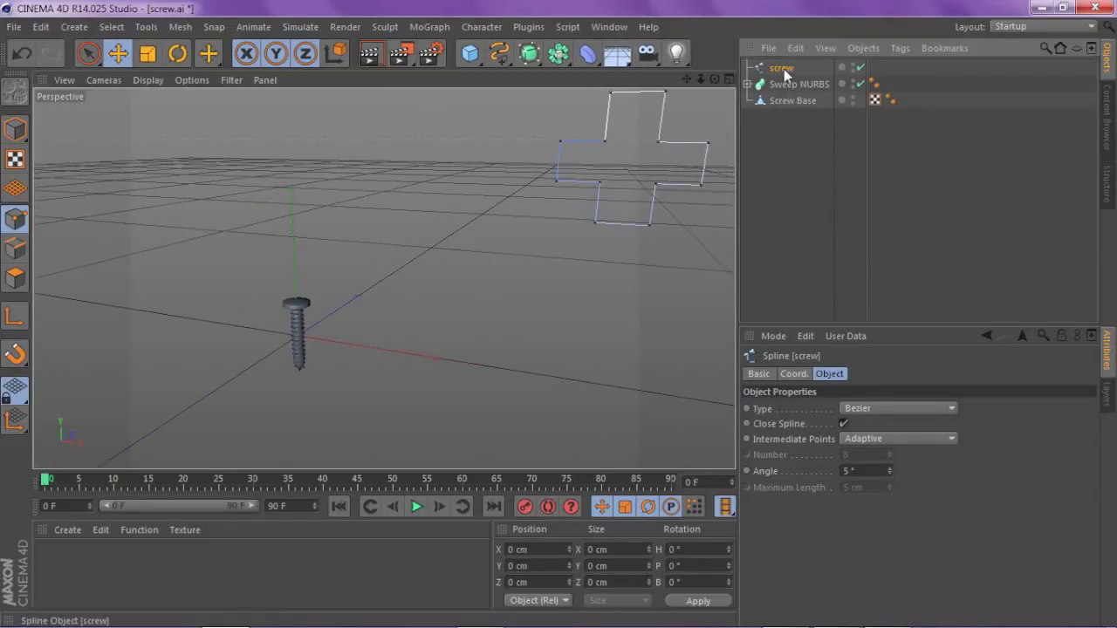
left_click(793, 373)
double_click(814, 410)
type("0")
key("Tab")
type("0")
key("Return")
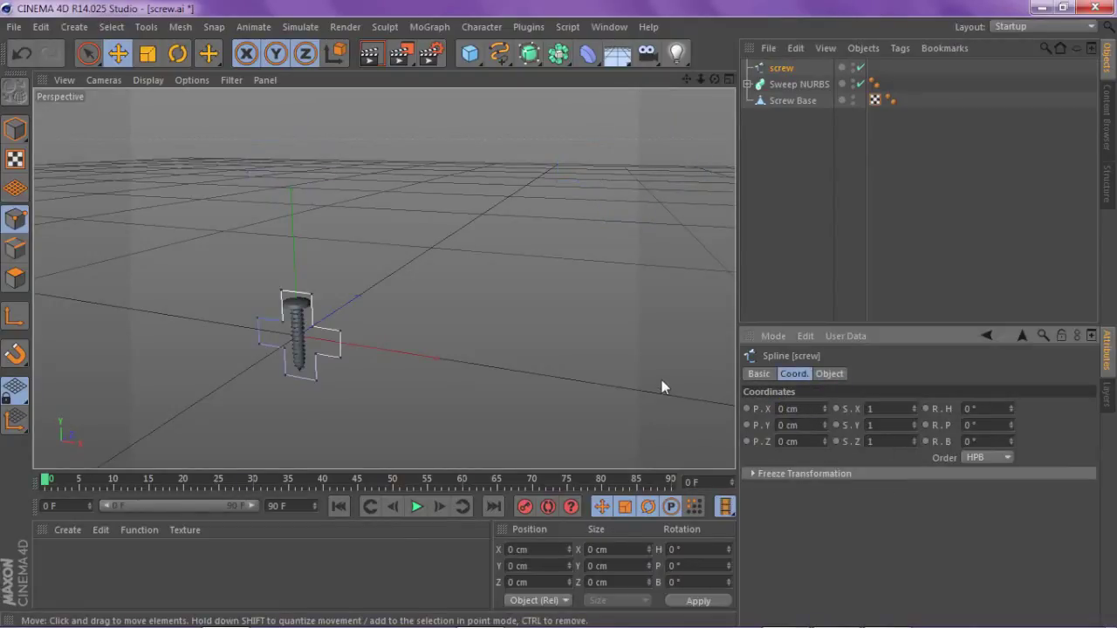
Rotate the imported cross spline in object mode to a pitch of about -92.5° so it lies flat
scroll(262, 357, "up", 5)
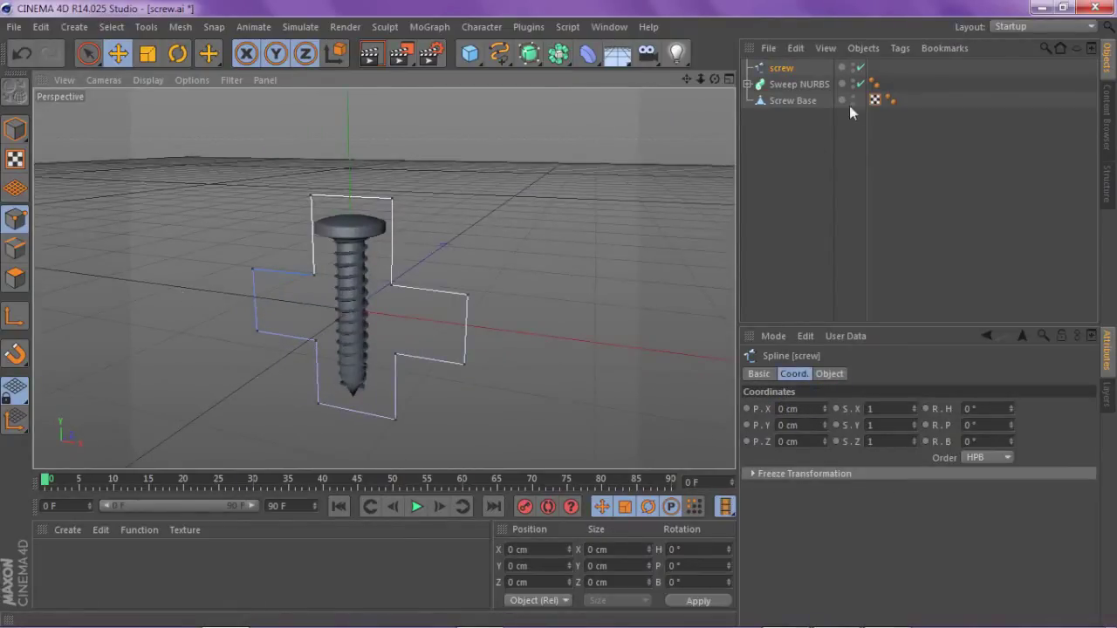
left_click(177, 53)
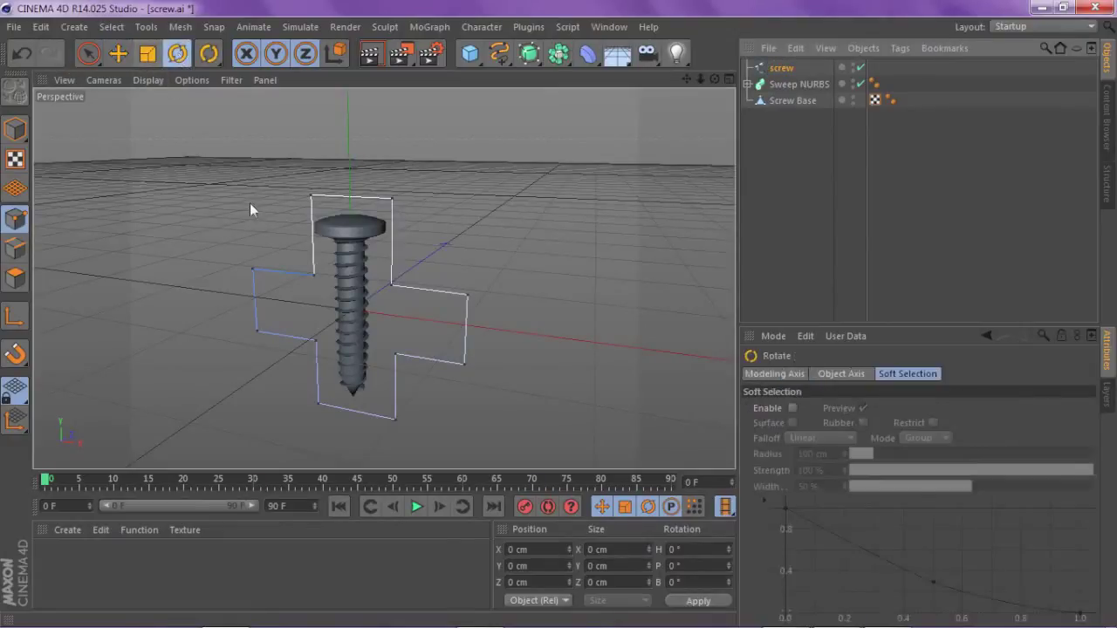
left_click(14, 130)
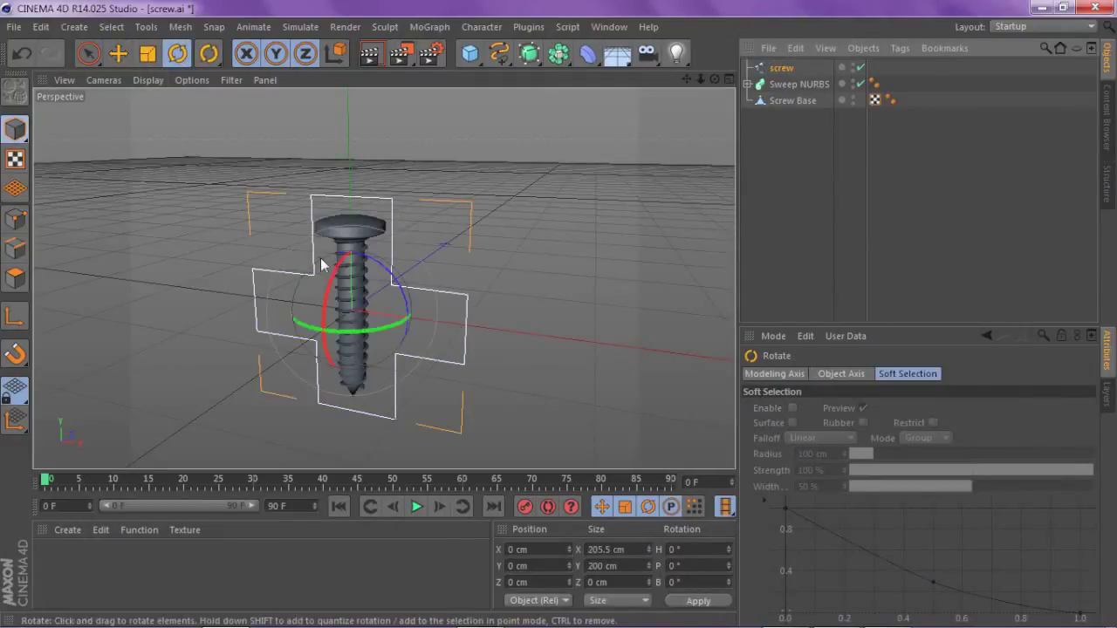
left_click_drag(322, 261, 370, 217)
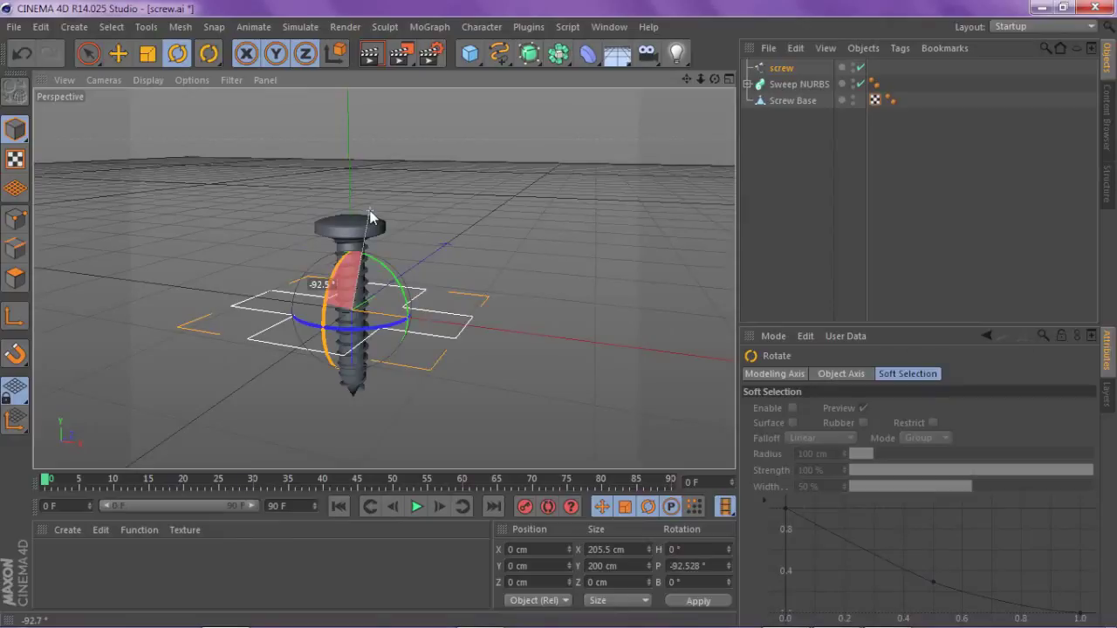
Add an Extrude NURBS and nest the screw cross spline inside it
scroll(311, 337, "up", 5)
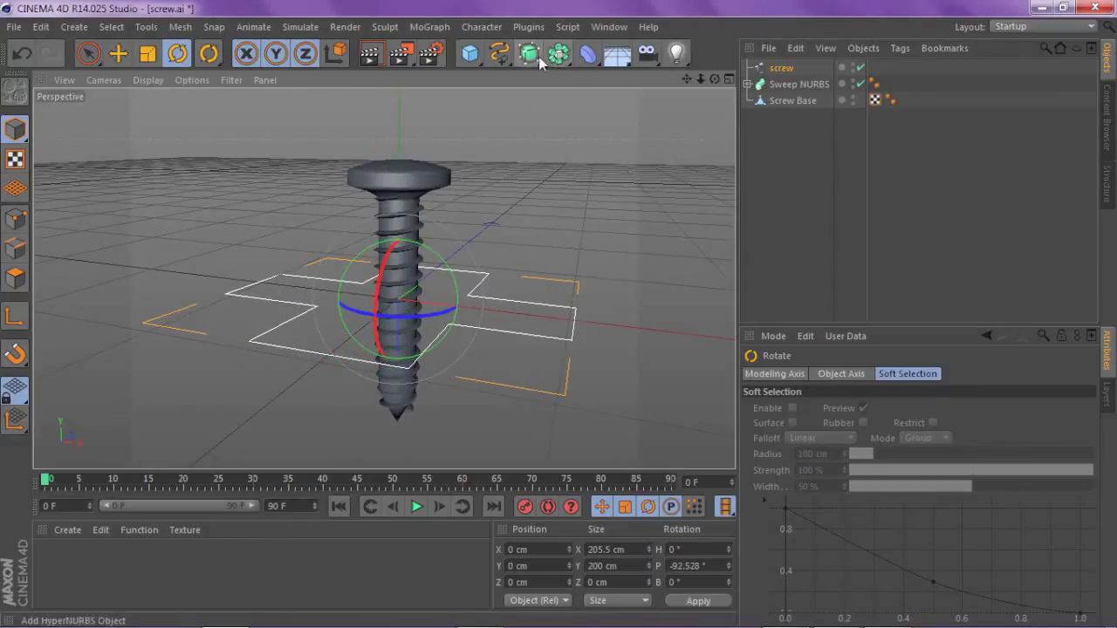
left_click_drag(538, 59, 777, 76)
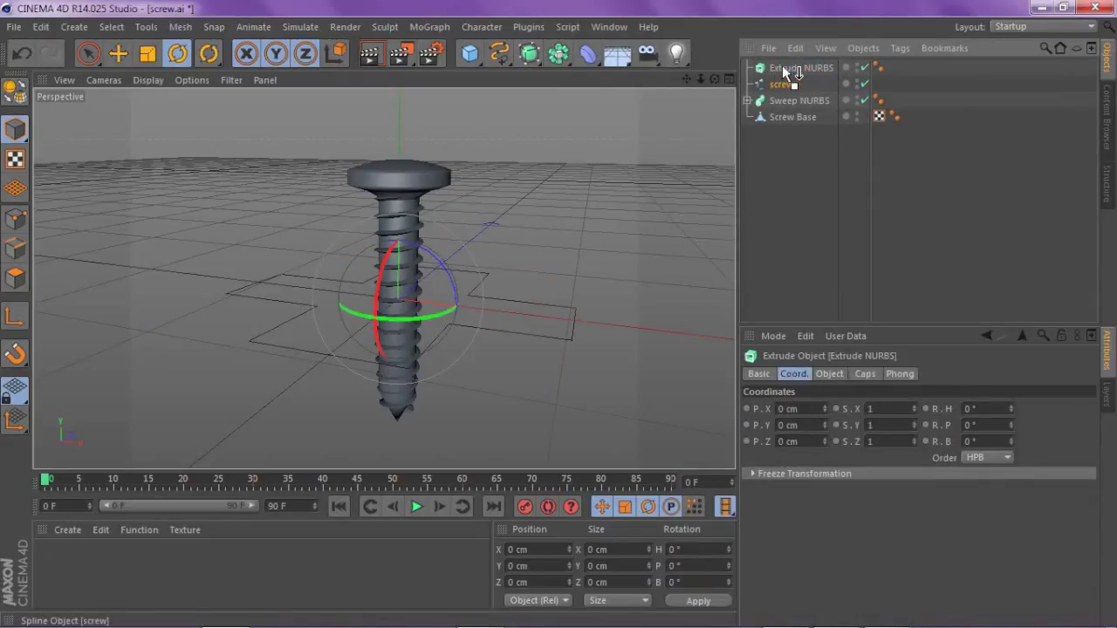
left_click_drag(782, 65, 782, 65)
left_click(796, 68)
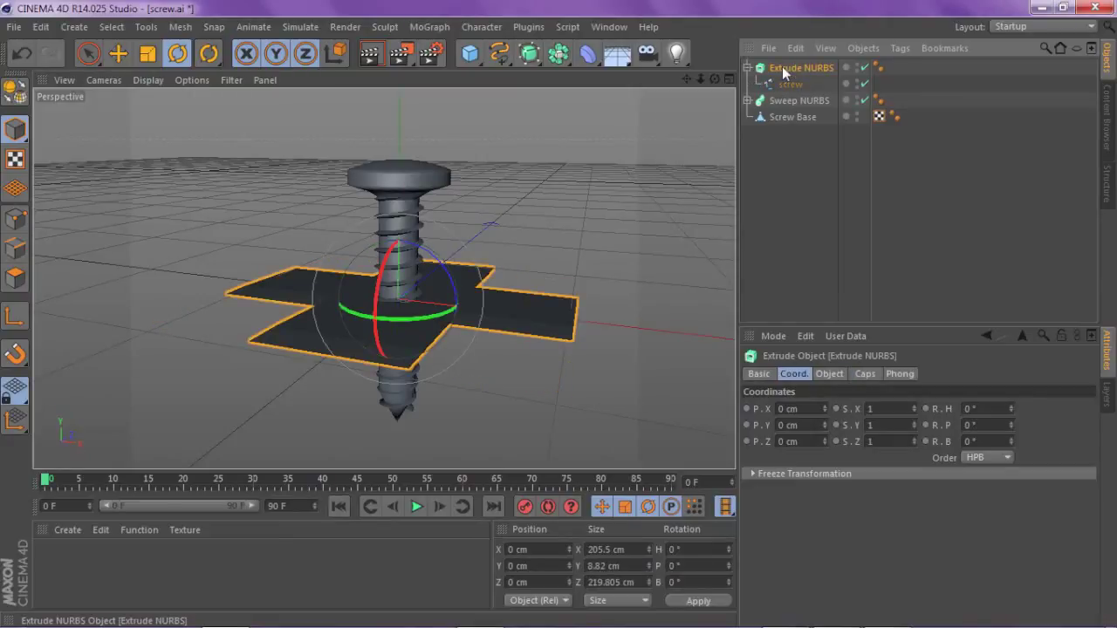
Scale the extruded cross down to about 58 by 62 cm and raise it to about Y 85.7 cm, on top of the screw head
left_click(829, 375)
left_click(981, 409)
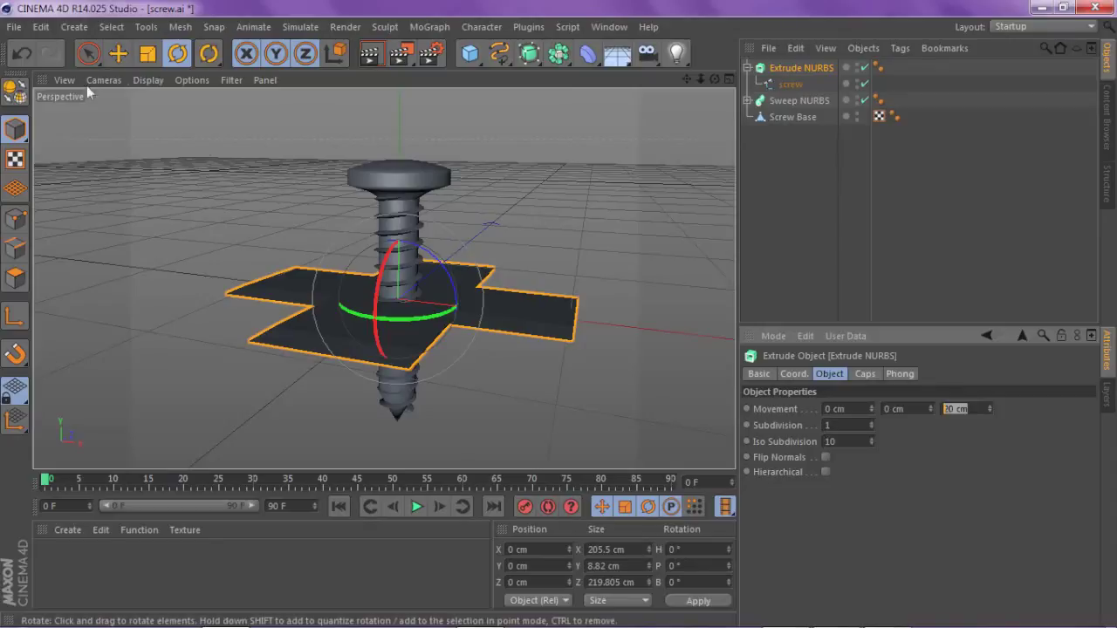
left_click(147, 54)
left_click(785, 72)
left_click_drag(680, 358, 494, 298)
left_click_drag(529, 232, 130, 242)
left_click_drag(335, 260, 385, 111)
left_click(117, 53)
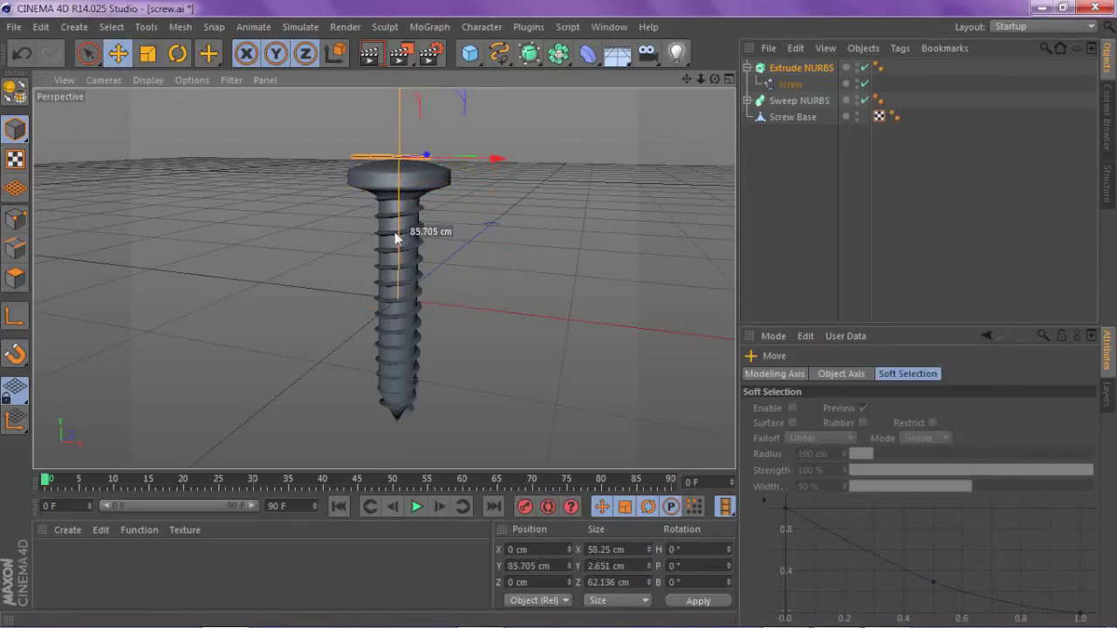
Scale the extruded cross down further to about 34 by 37 cm so it fits within the screw head
scroll(398, 238, "up", 3)
right_click_drag(688, 78, 384, 279)
left_click_drag(686, 78, 687, 232)
scroll(655, 267, "up", 6)
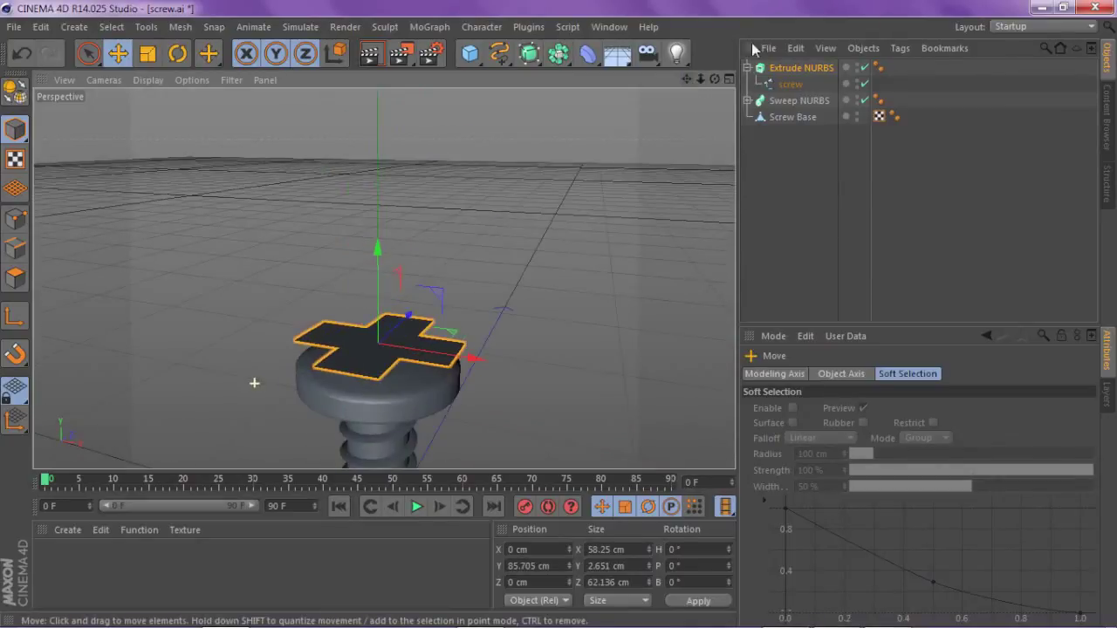
left_click_drag(715, 78, 192, 204)
key("t")
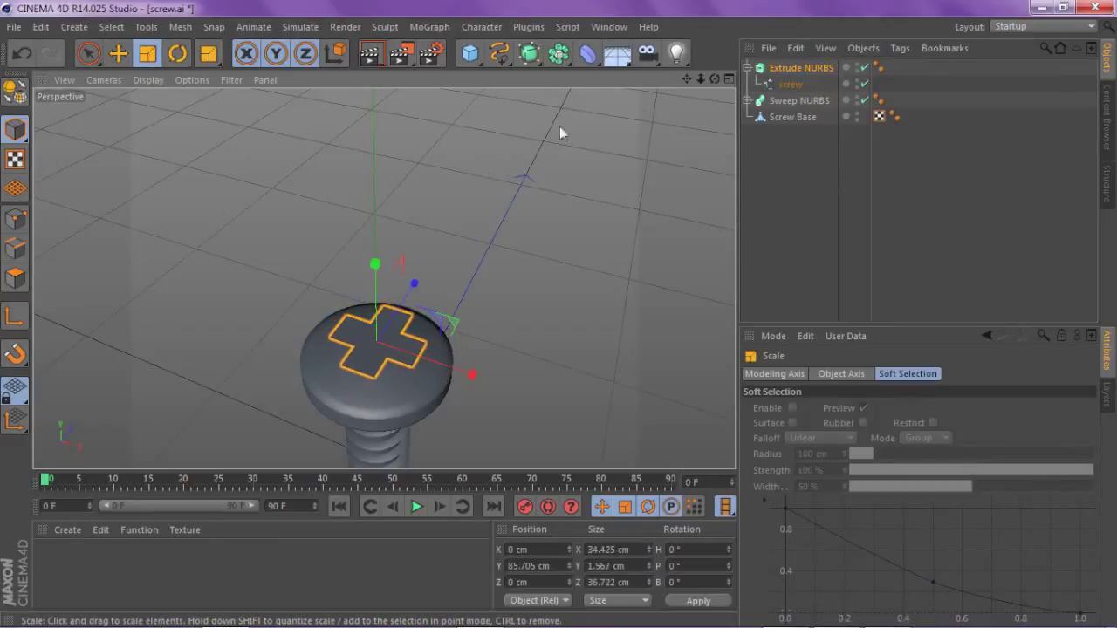
Set the Extrude NURBS movement to 0 cm in X, 0 cm in Y and 20 cm in Z
mouse_move(715, 78)
left_mouse_down()
mouse_move(715, 261)
mouse_move(715, 79)
left_mouse_up()
left_click(787, 76)
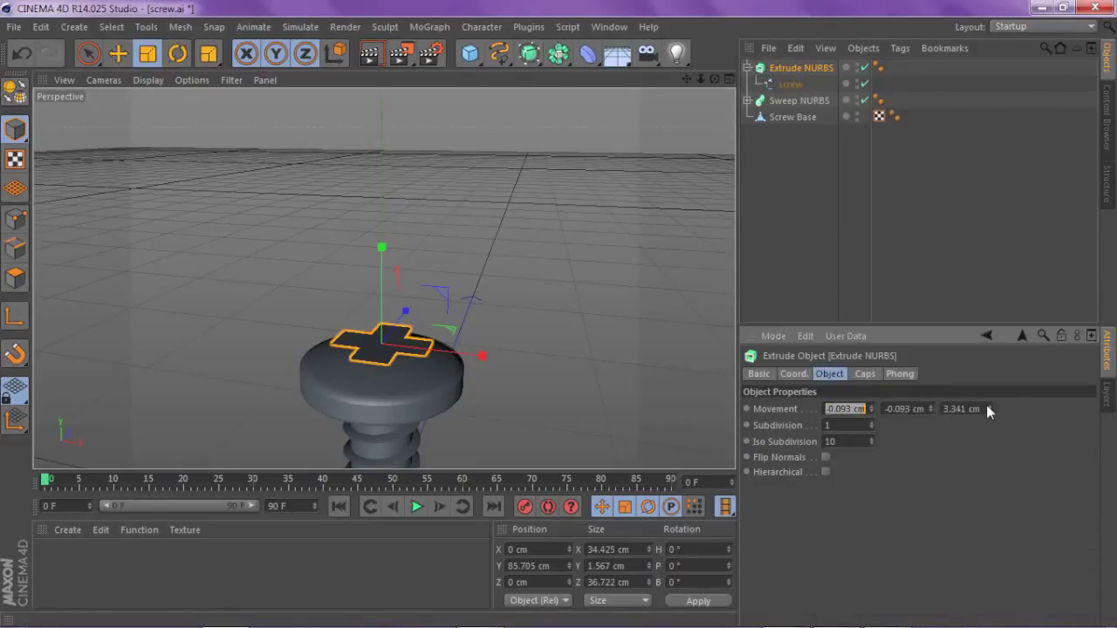
type("0")
key("Tab")
type("0")
key("Tab")
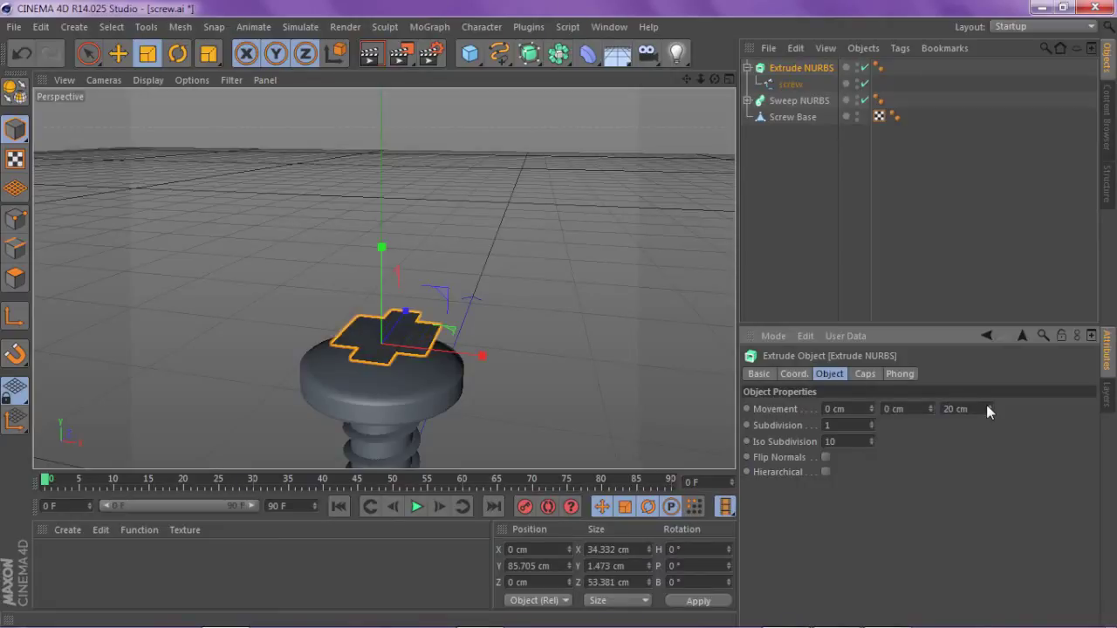
left_click_drag(716, 80, 383, 278)
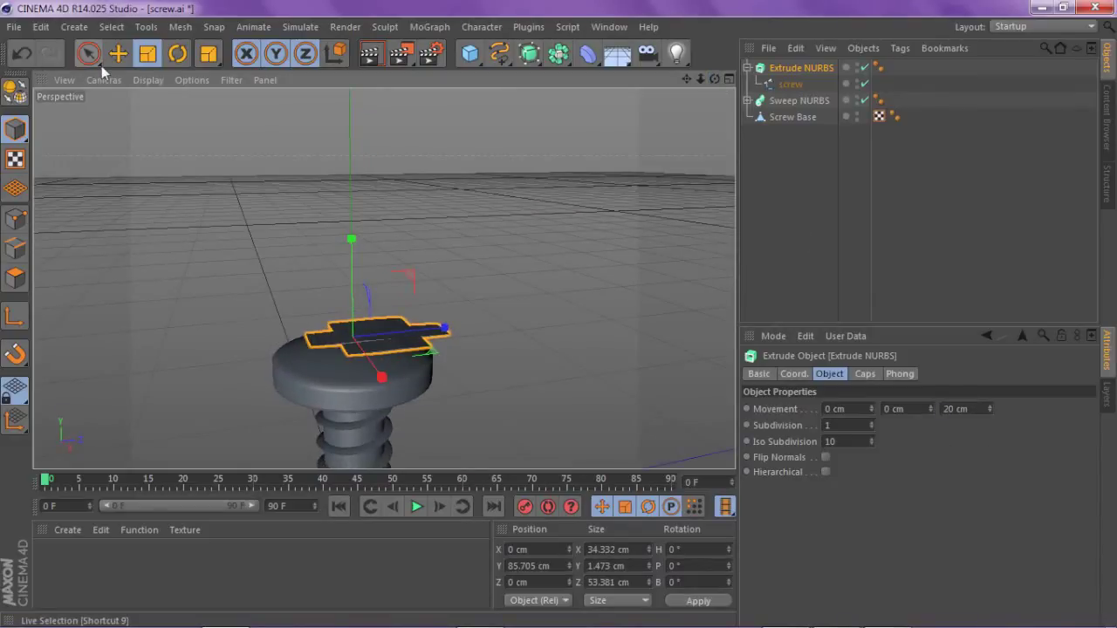
Undo the Extrude NURBS Z movement change and enter 20 cm for it again
key("ctrl+z")
left_click(147, 54)
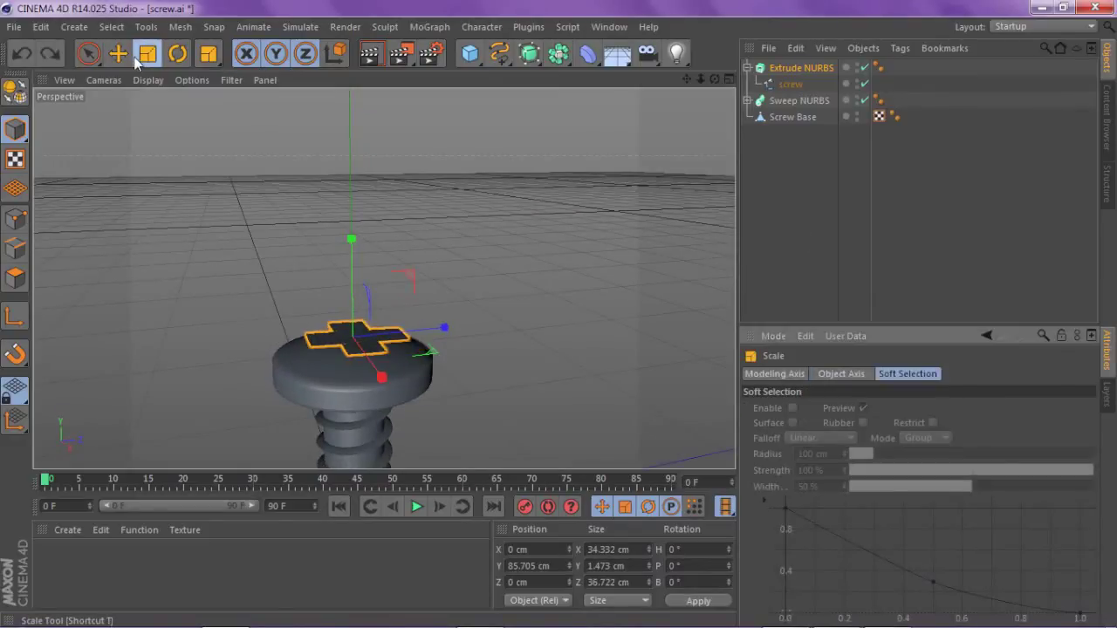
left_click(791, 71)
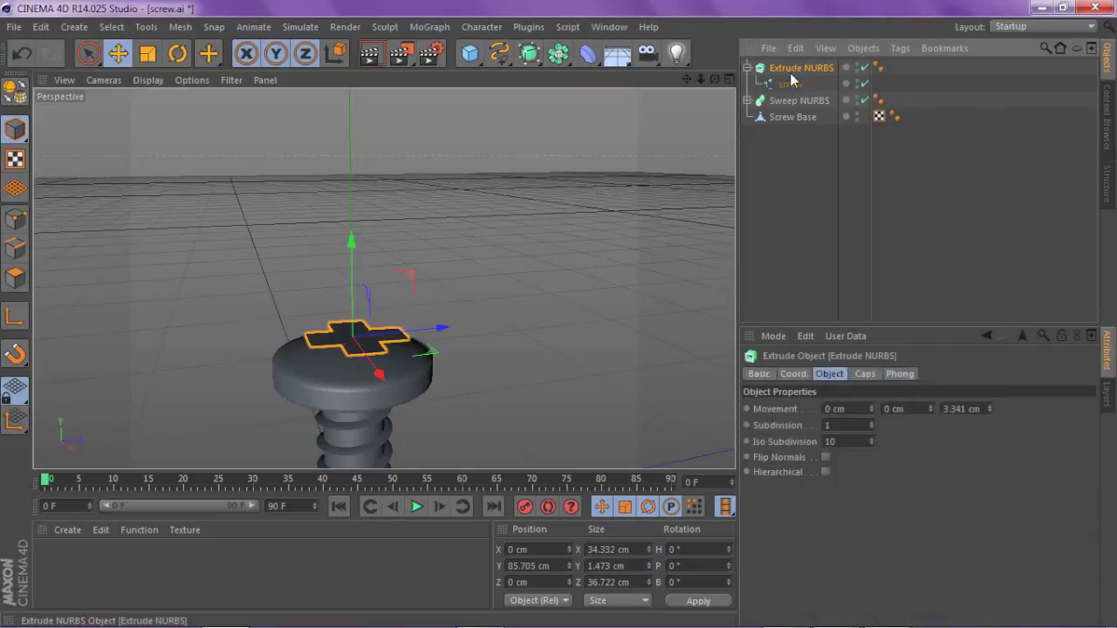
left_click(972, 413)
type("20")
key("Return")
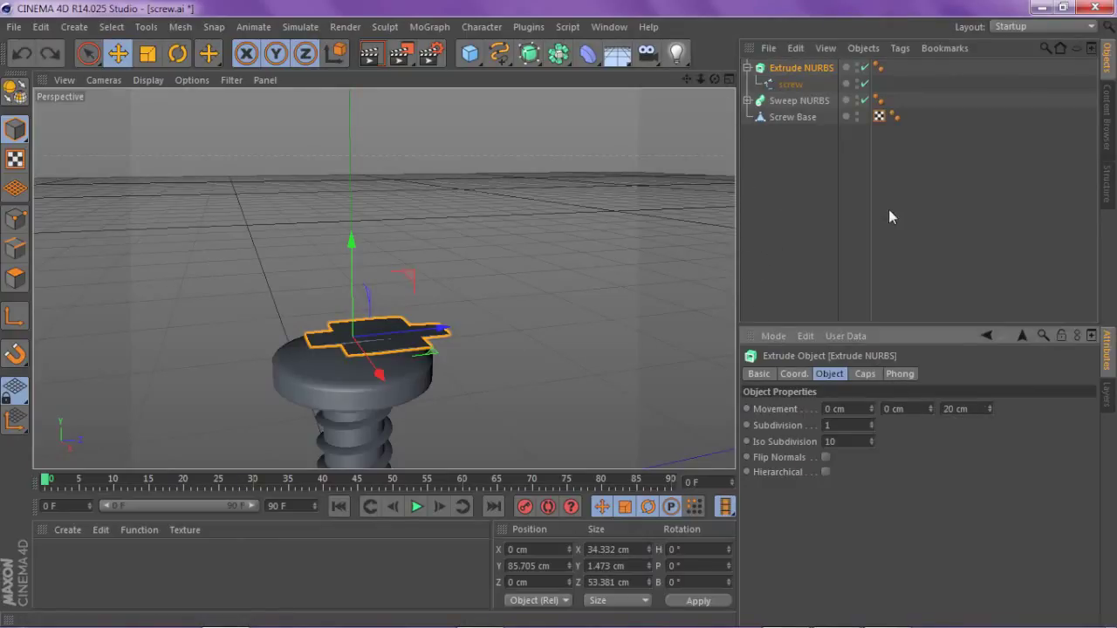
Change the Extrude NURBS movement to 20 cm in Y and 0 cm in Z so the cross extrudes vertically
left_click_drag(989, 410, 905, 384)
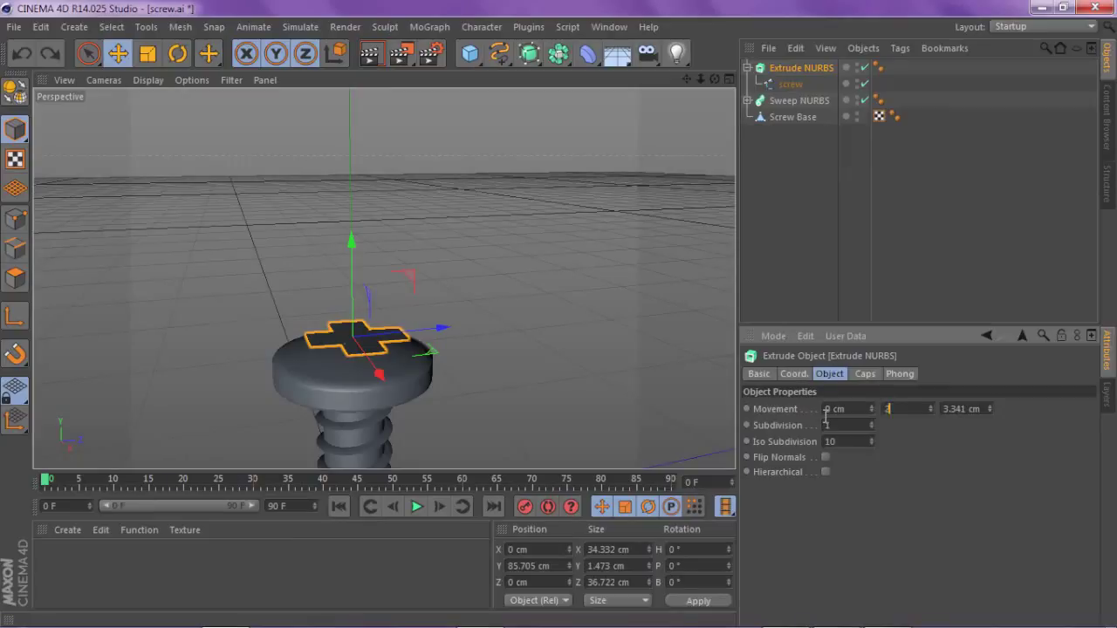
type("20")
key("Tab")
type("0")
key("Return")
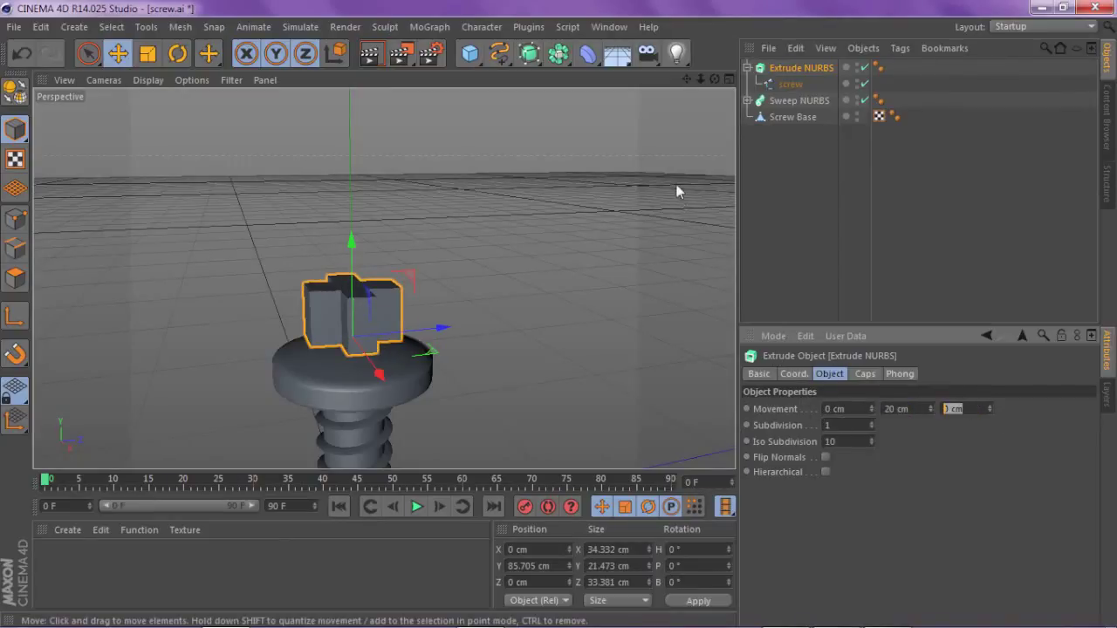
Lower the extruded cross partway into the screw head, to about Y 70.8 cm, and collapse its hierarchy
left_click(796, 180)
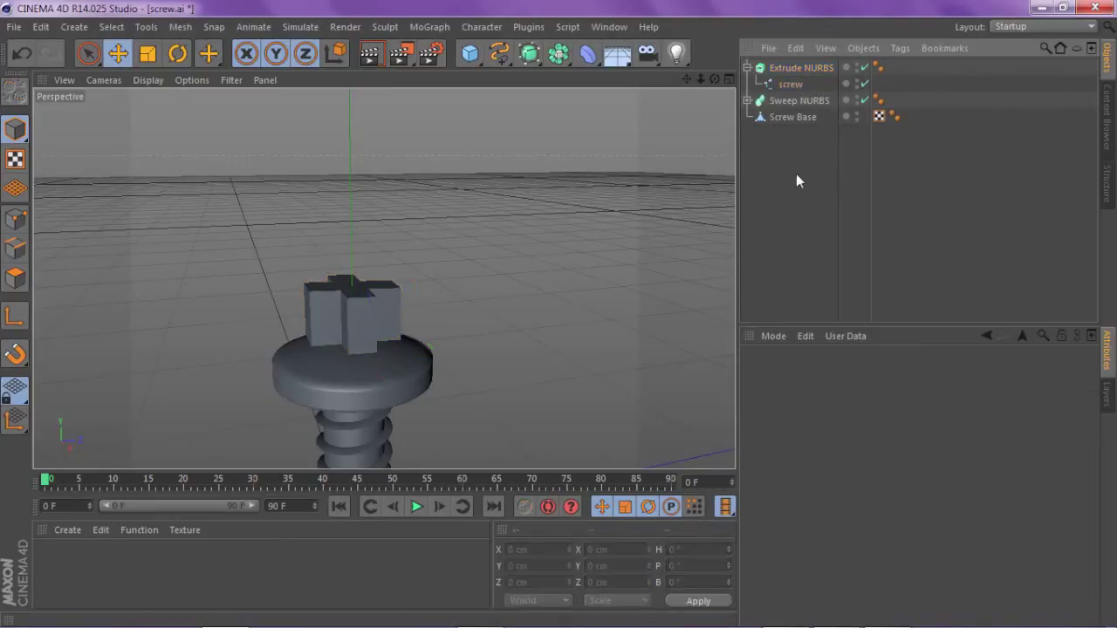
left_click(772, 68)
left_click_drag(347, 240, 345, 277)
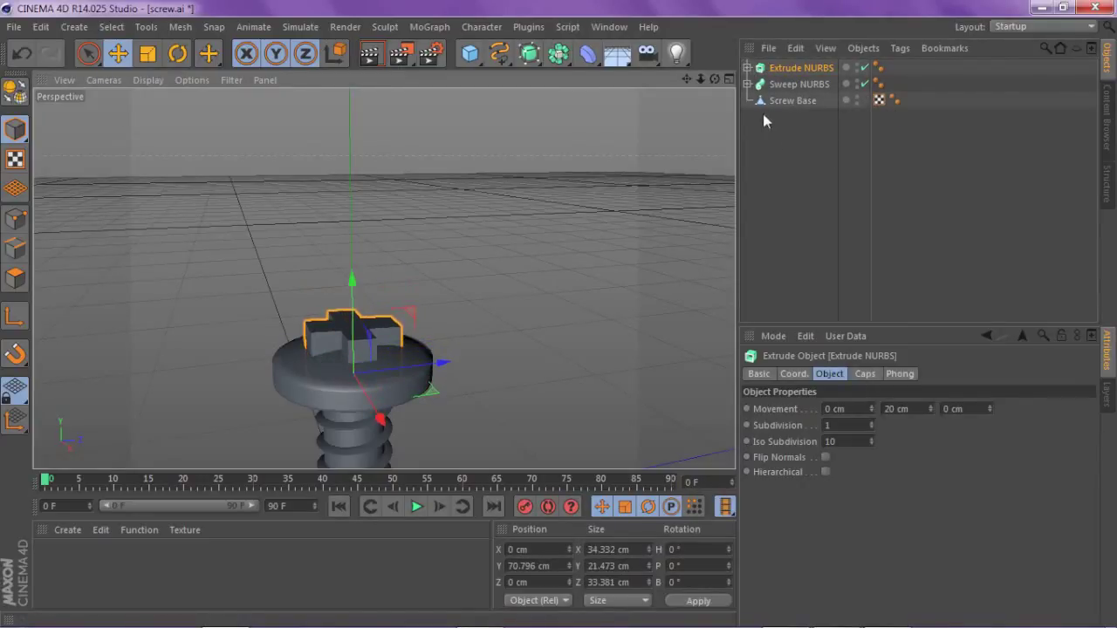
Add a Boole object and nest both the Extrude NURBS and the Screw Base inside it
left_click(552, 58)
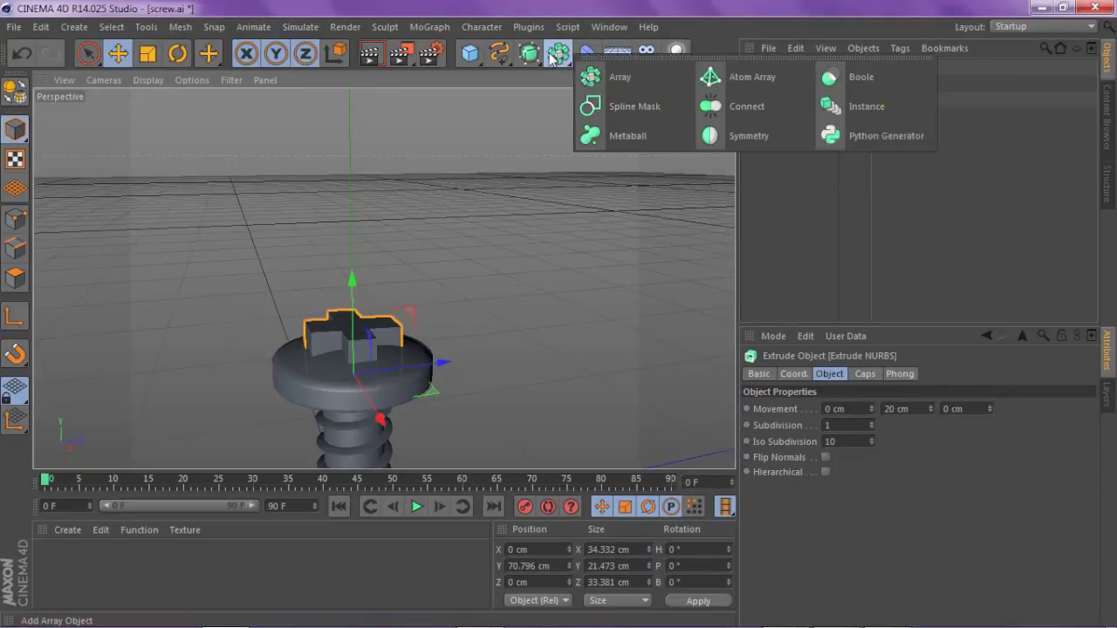
left_click(878, 78)
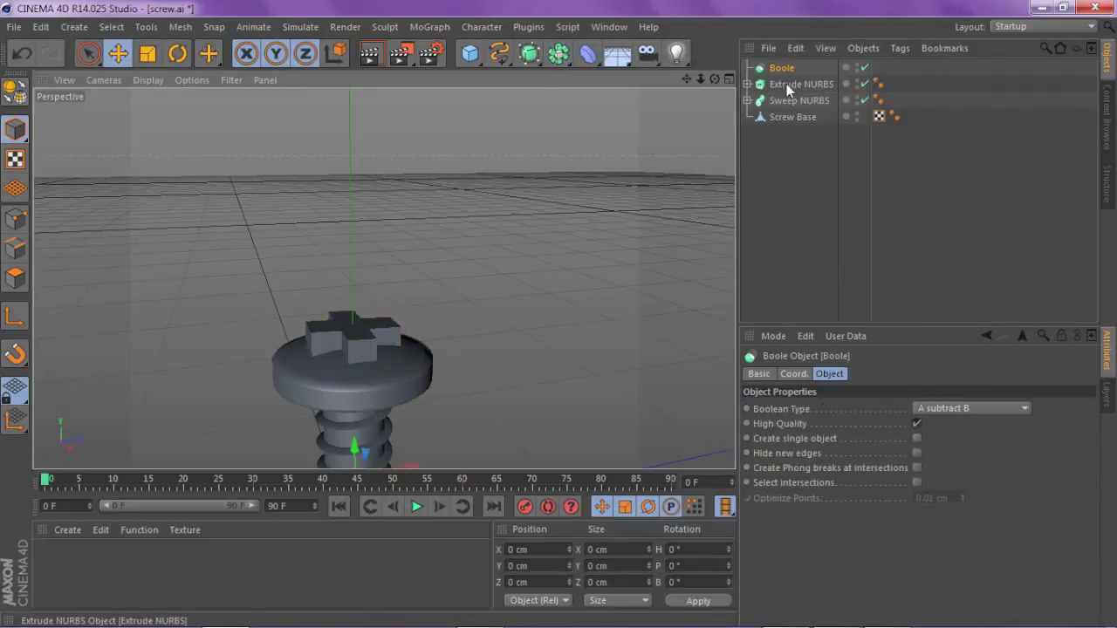
left_click(777, 119)
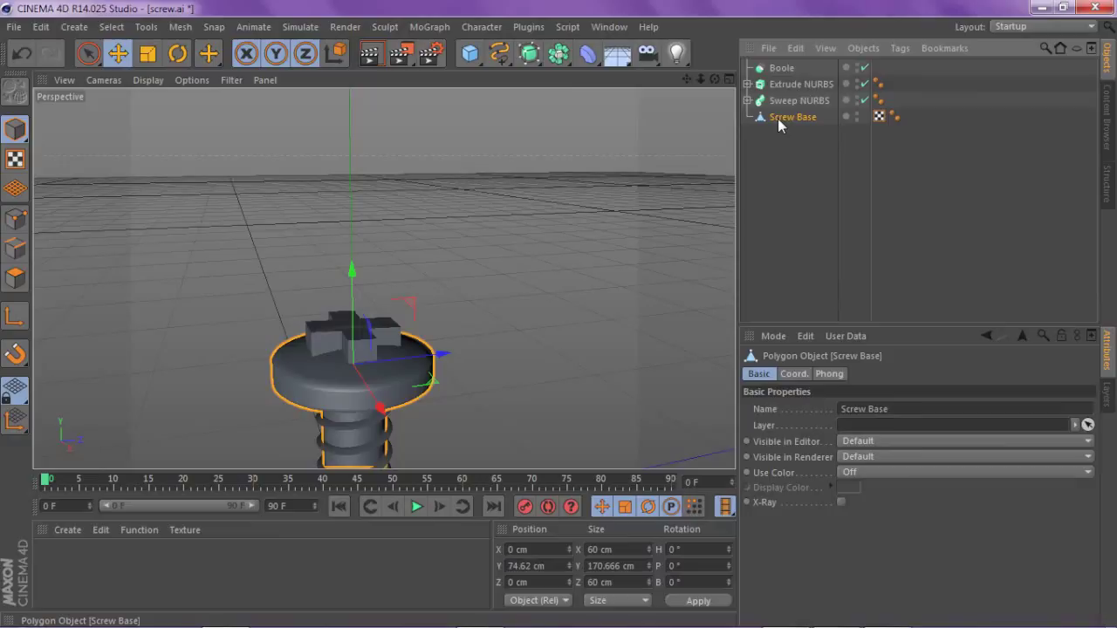
left_click(791, 83, "ctrl")
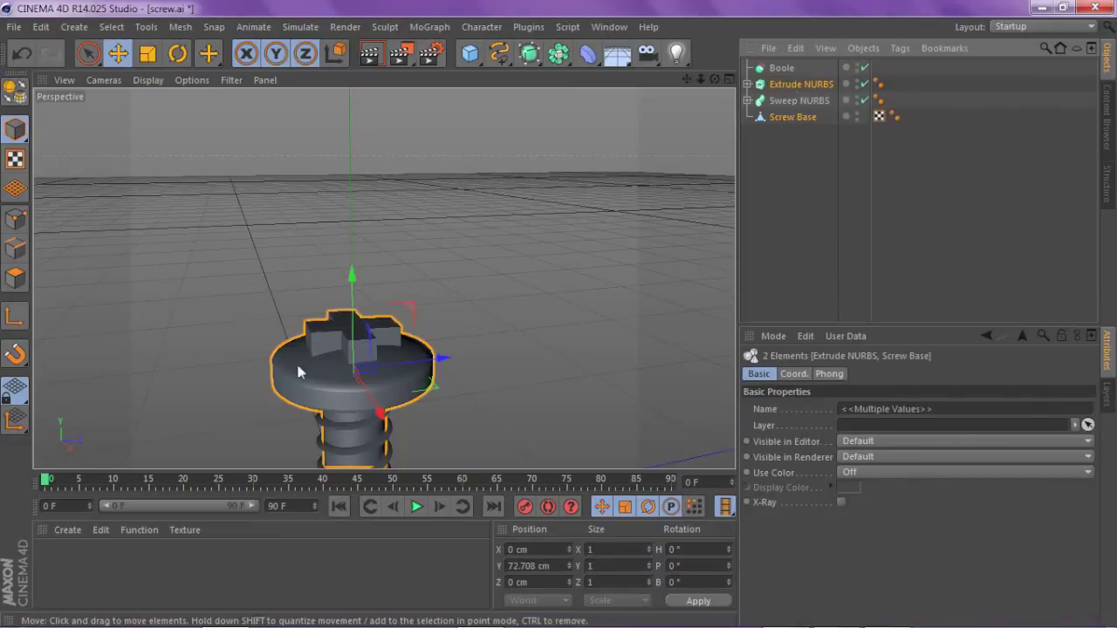
left_click_drag(790, 81, 775, 70)
left_click(775, 70)
Reorder Screw Base above Extrude NURBS in the Boole so the cross is subtracted from the head, and deselect everything
left_click(795, 103)
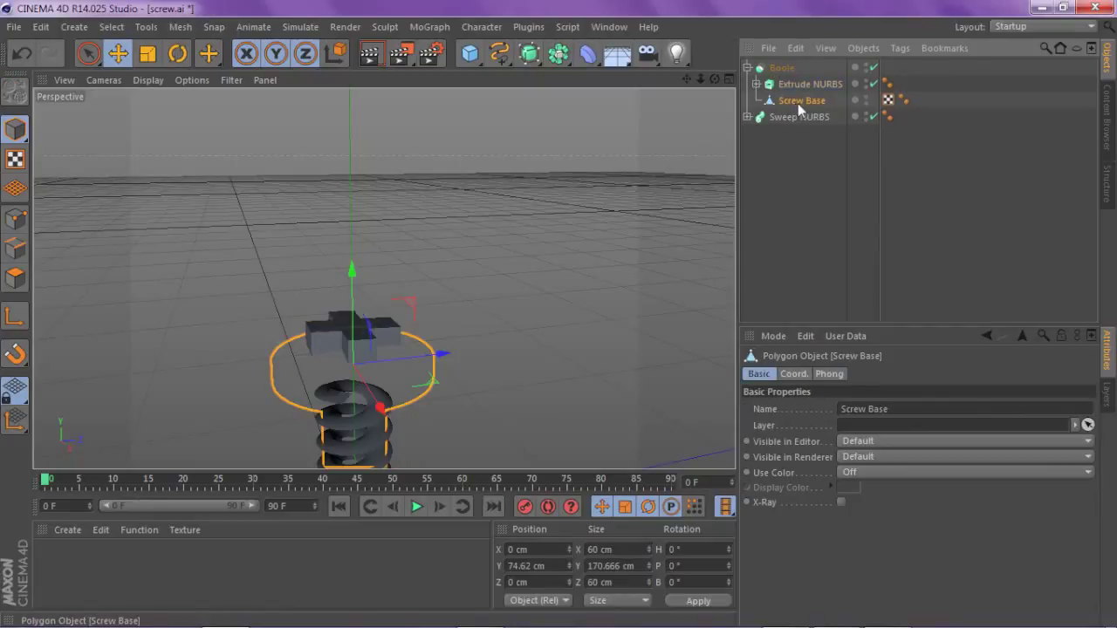
left_click_drag(785, 79, 783, 82)
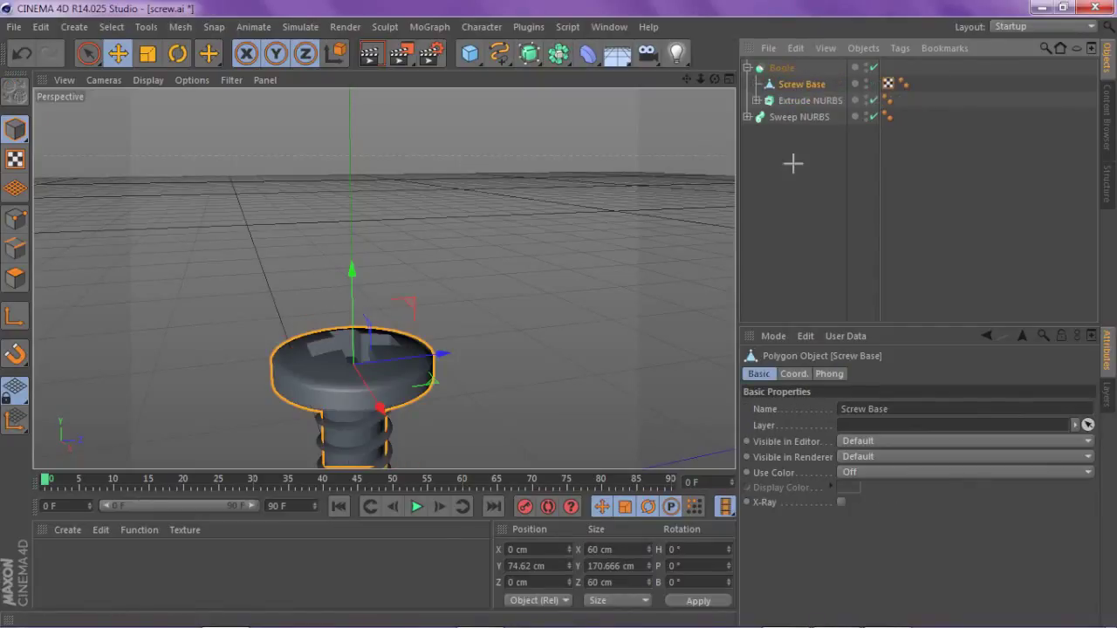
left_click(793, 164)
Collapse the Boole hierarchy and group the Boole and Sweep NURBS together in a Null
scroll(163, 411, "up", 4)
left_click_drag(714, 78, 687, 27)
left_click(747, 67)
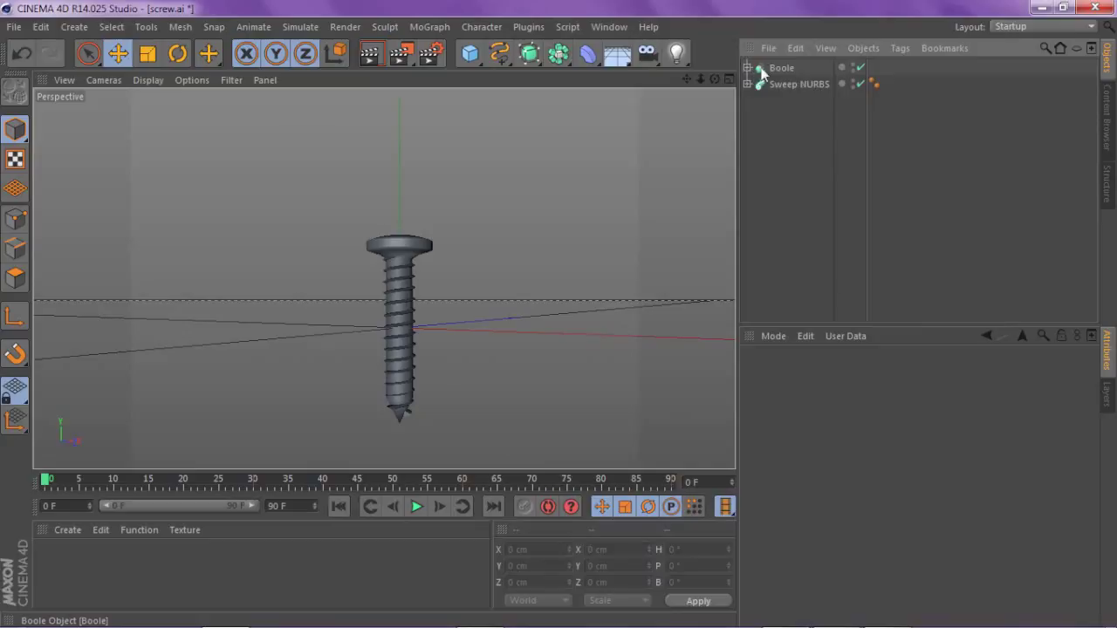
left_click(780, 69)
left_click(778, 84, "ctrl")
left_click(178, 53)
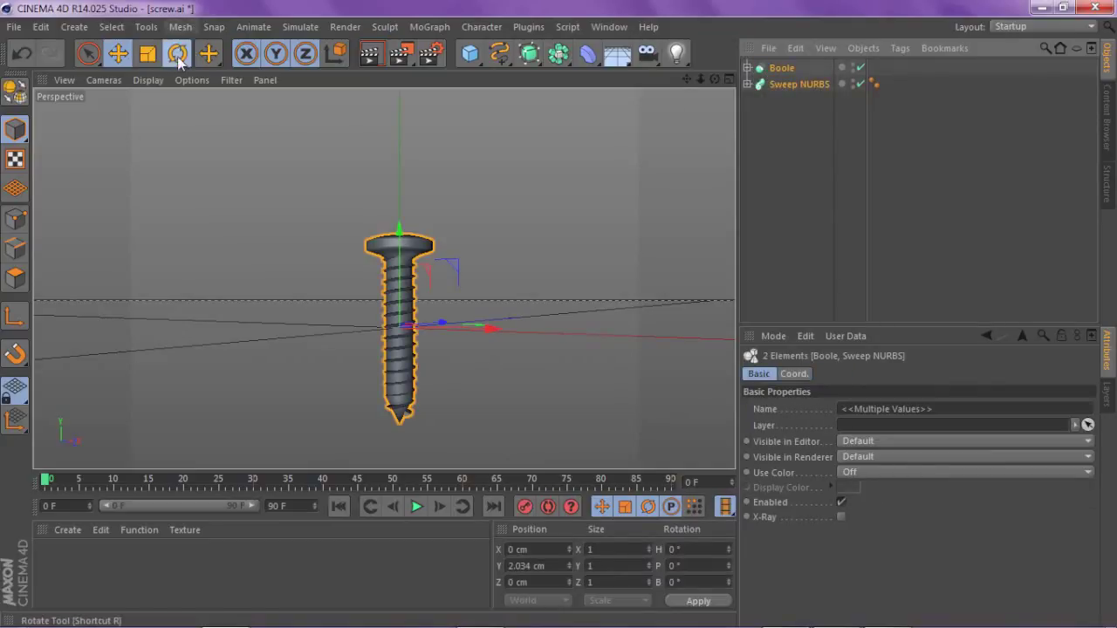
key("alt+g")
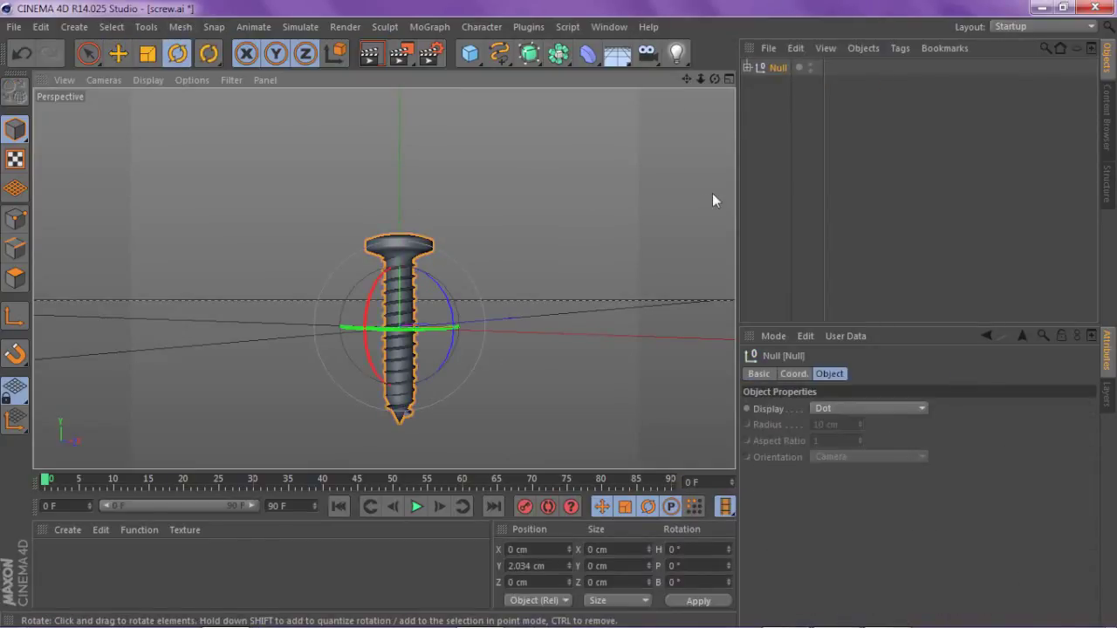
Rotate the grouped screw so the cross recess in its head faces the view
left_click_drag(397, 288, 567, 218)
left_click_drag(695, 79, 720, 79)
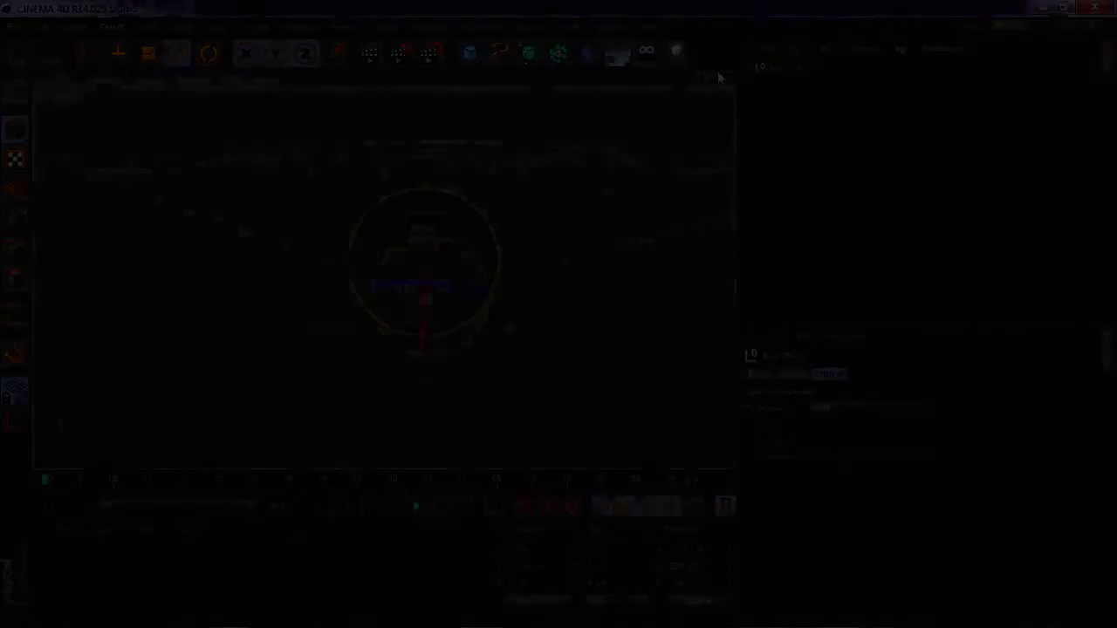